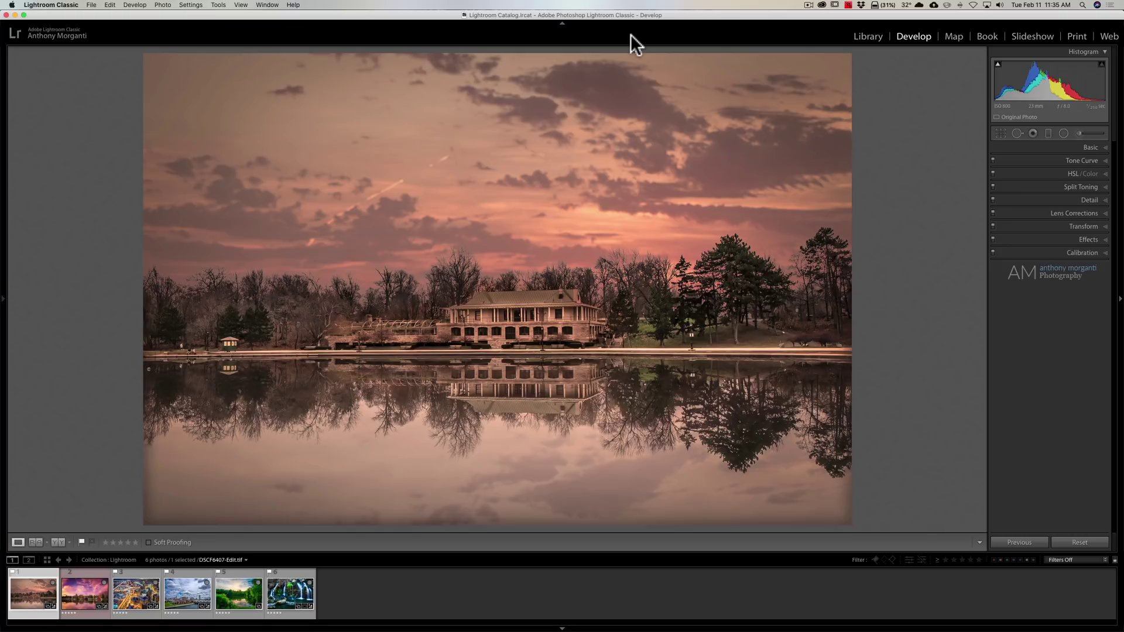
Switch to Creative Cloud and view the app updates page and the option to check for updates.
click(822, 5)
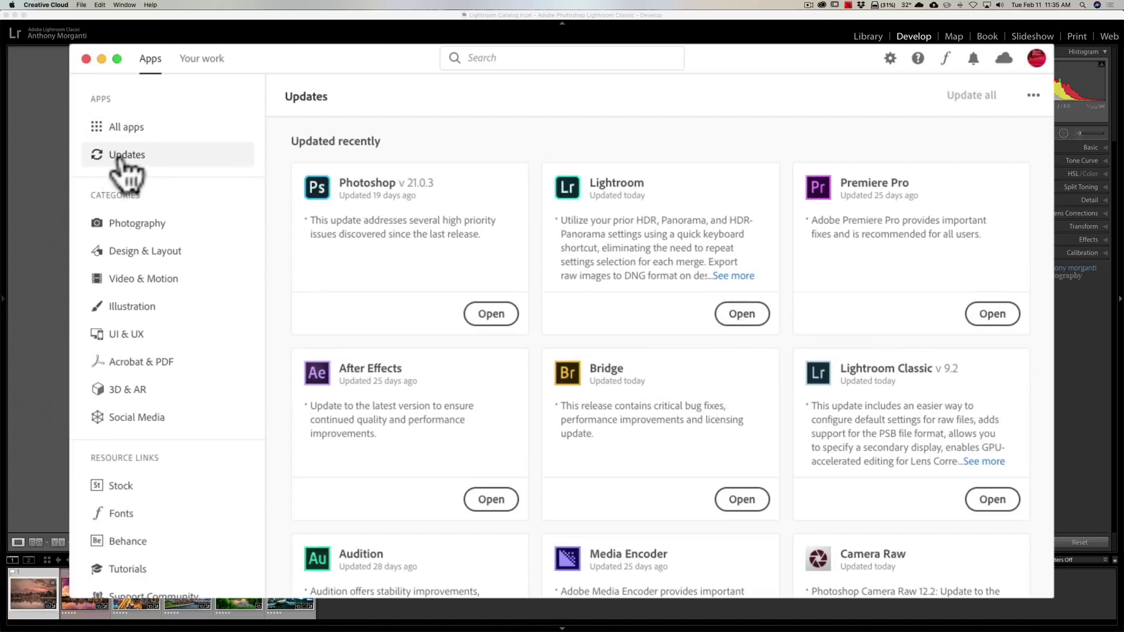
click(125, 157)
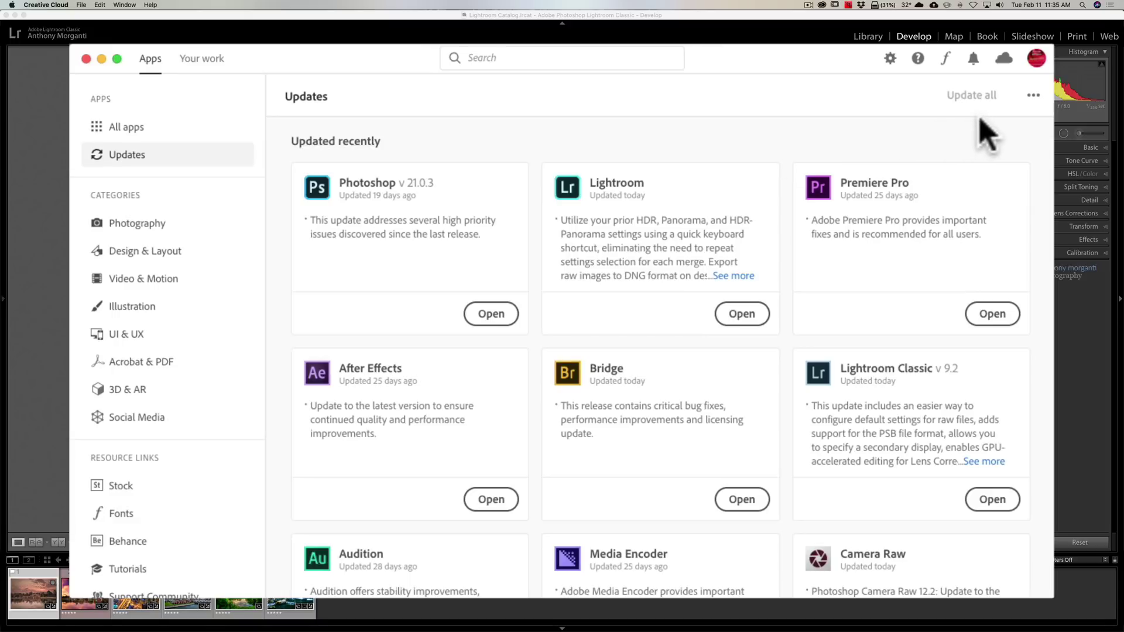
click(1031, 97)
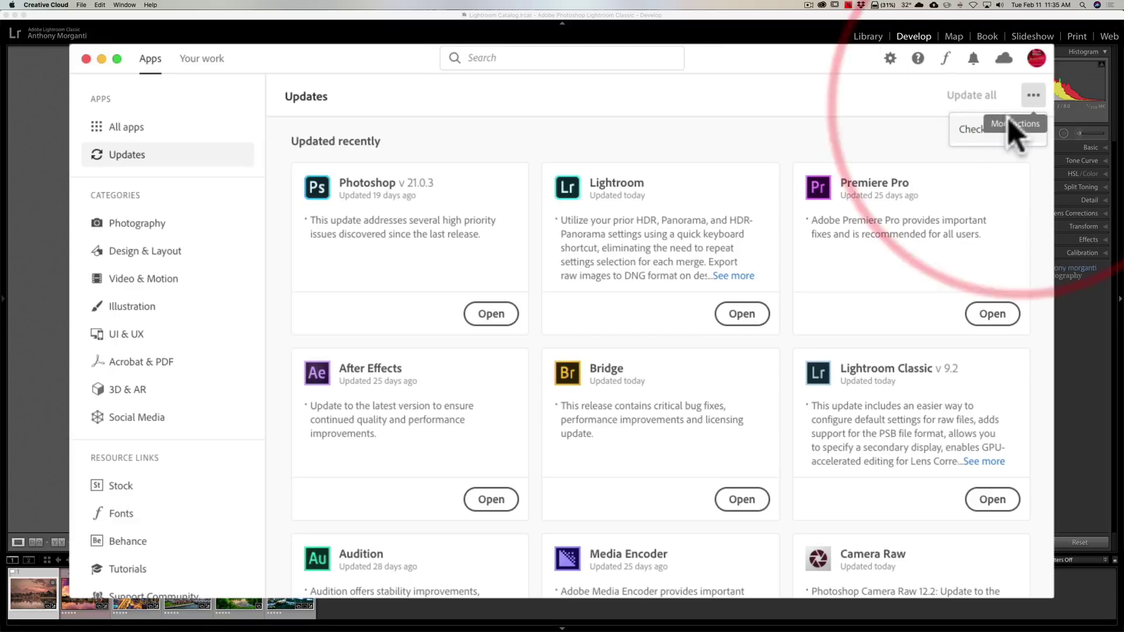
click(900, 106)
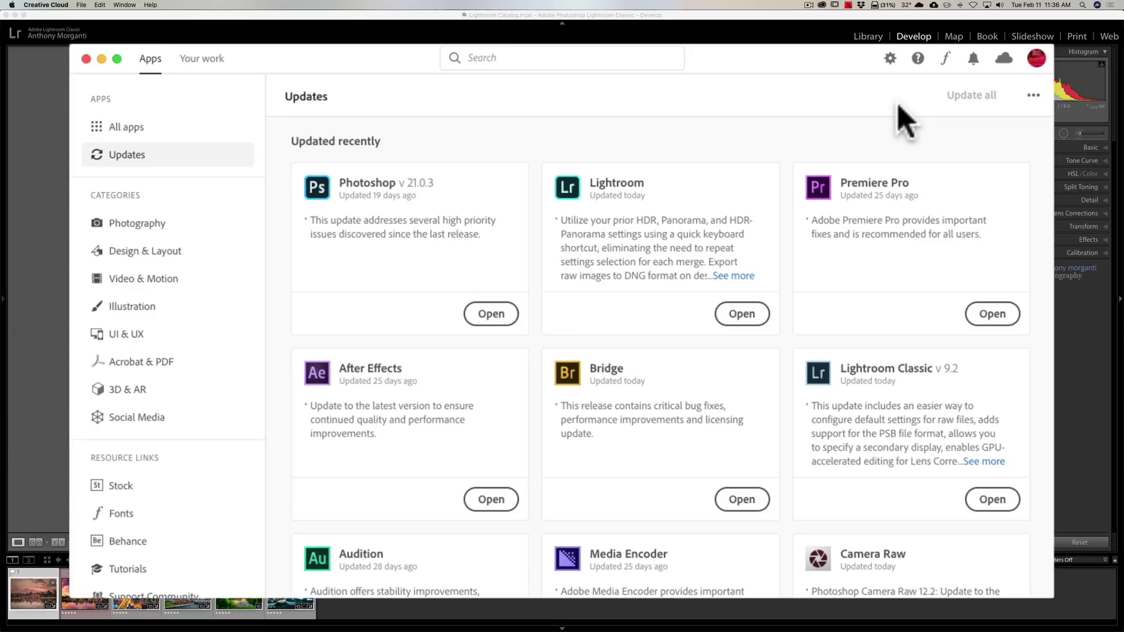
View the Adobe account options, including signing out, and close the Creative Cloud window.
click(1037, 58)
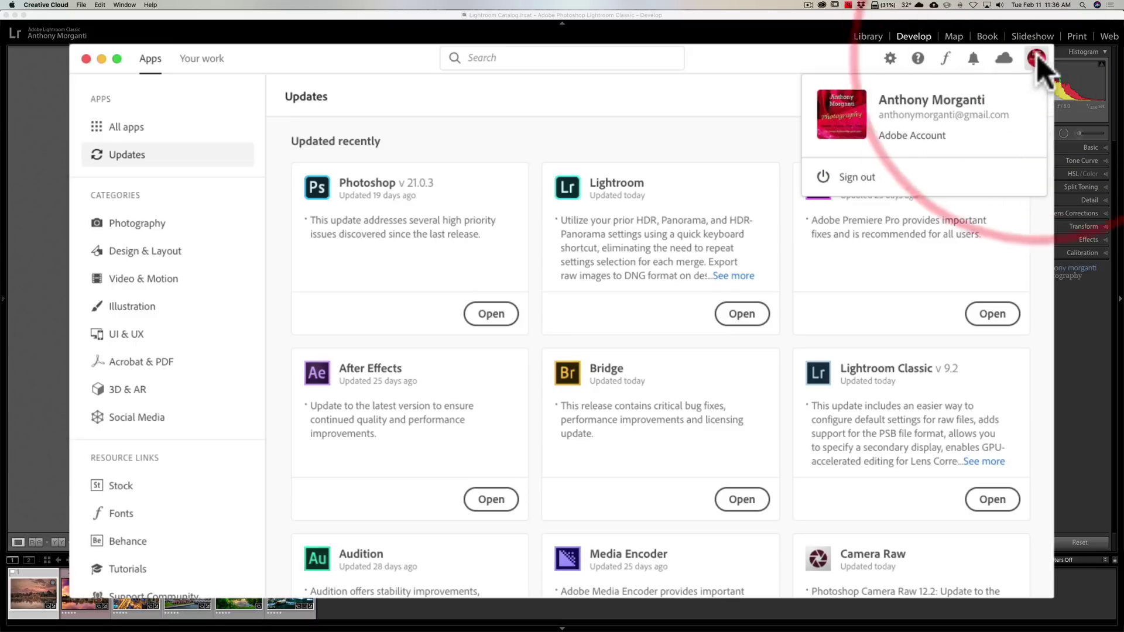
click(684, 106)
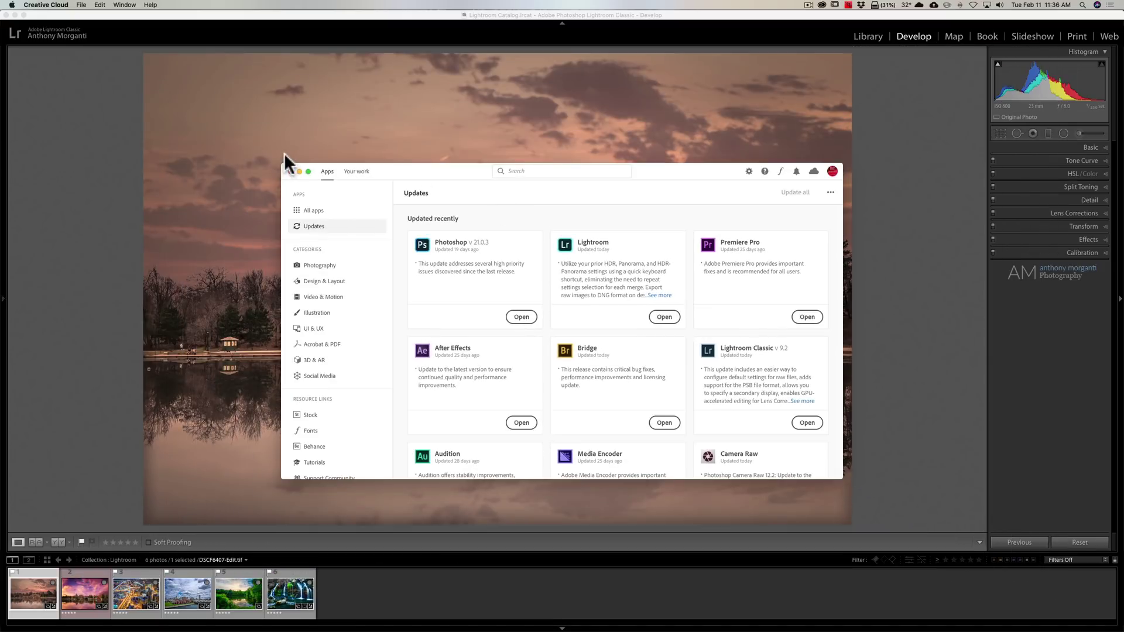
click(290, 170)
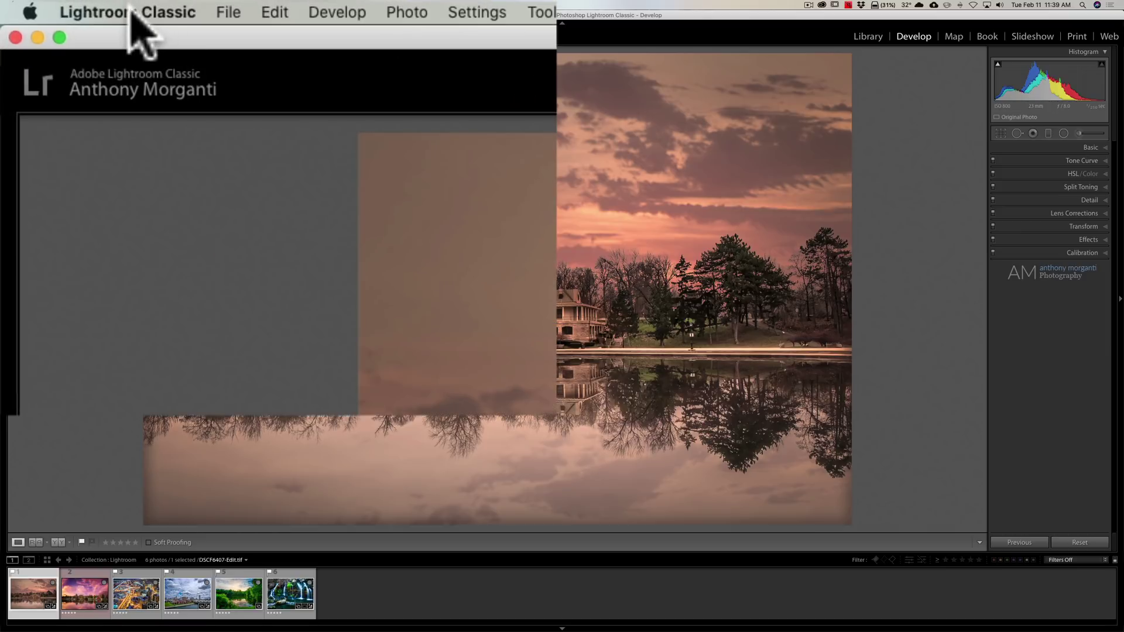
Open the preset preferences and view the choices available for the master raw default.
click(52, 5)
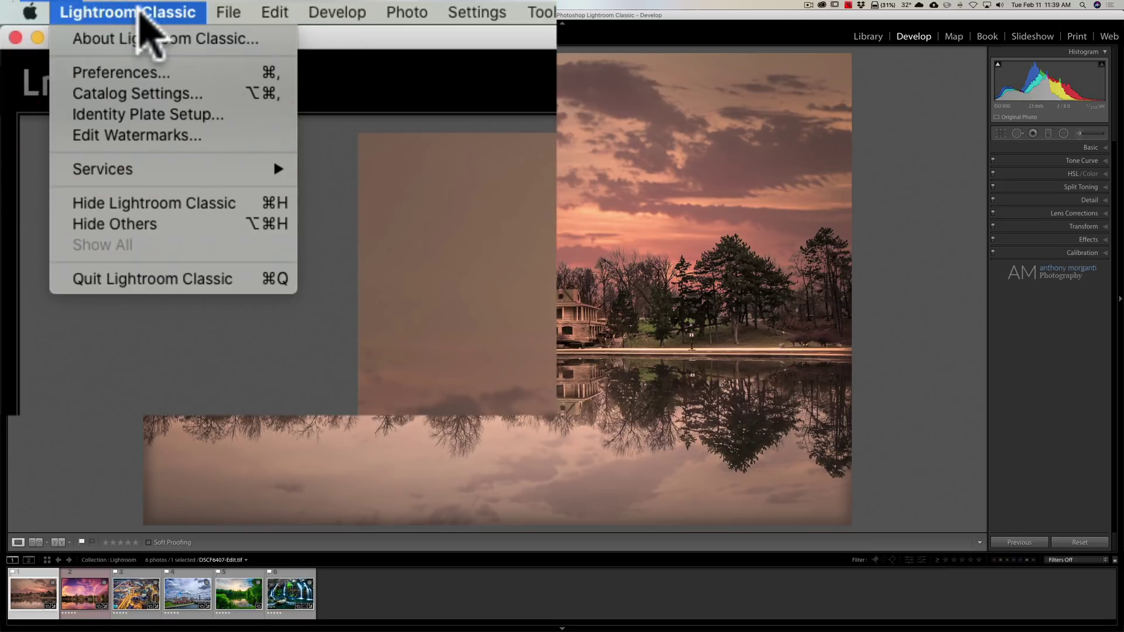
mouse_move(267, 12)
mouse_move(73, 7)
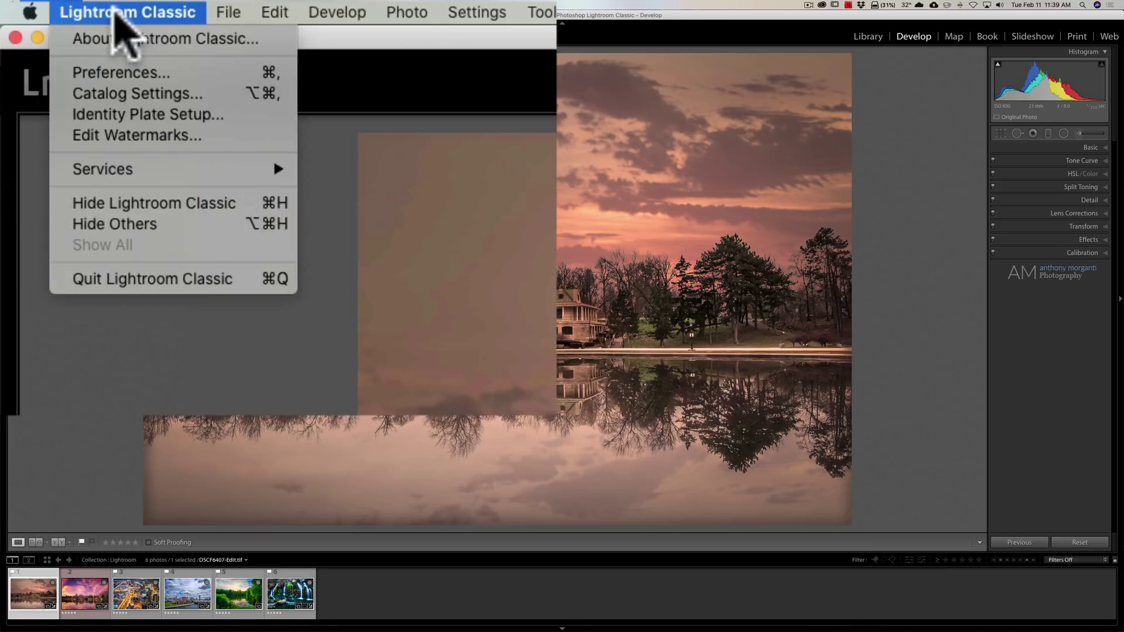
click(76, 42)
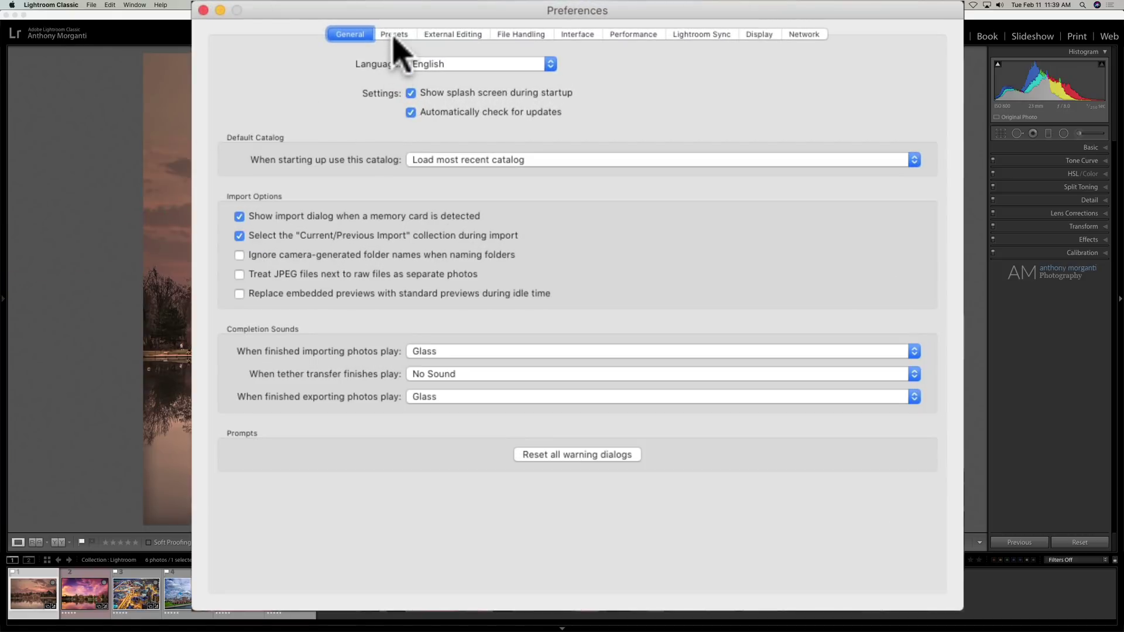
click(394, 36)
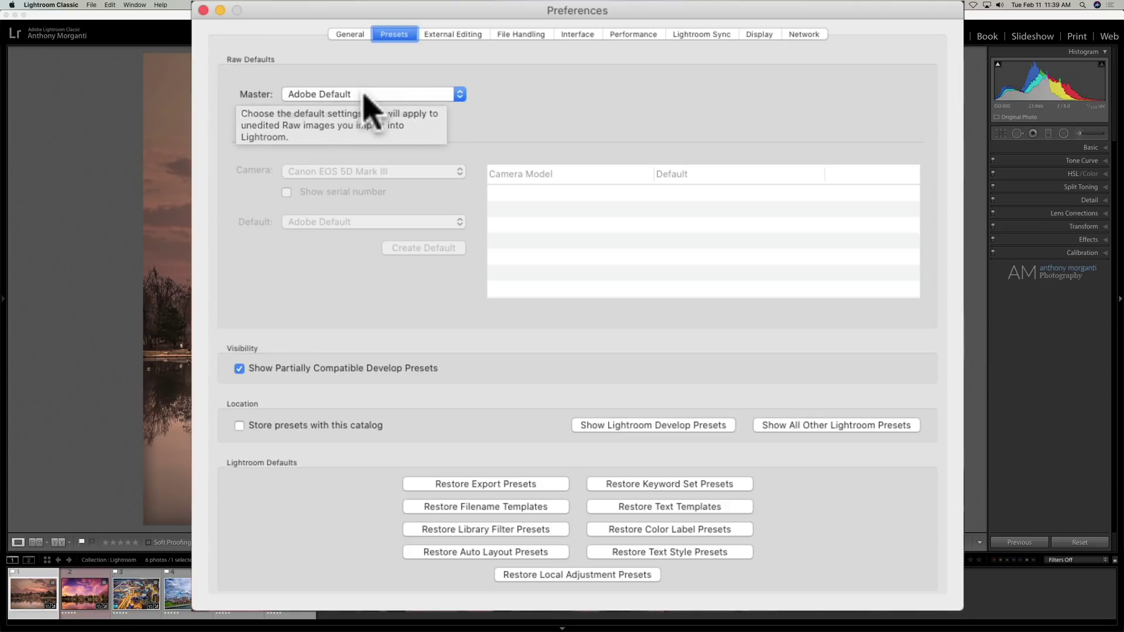
click(461, 95)
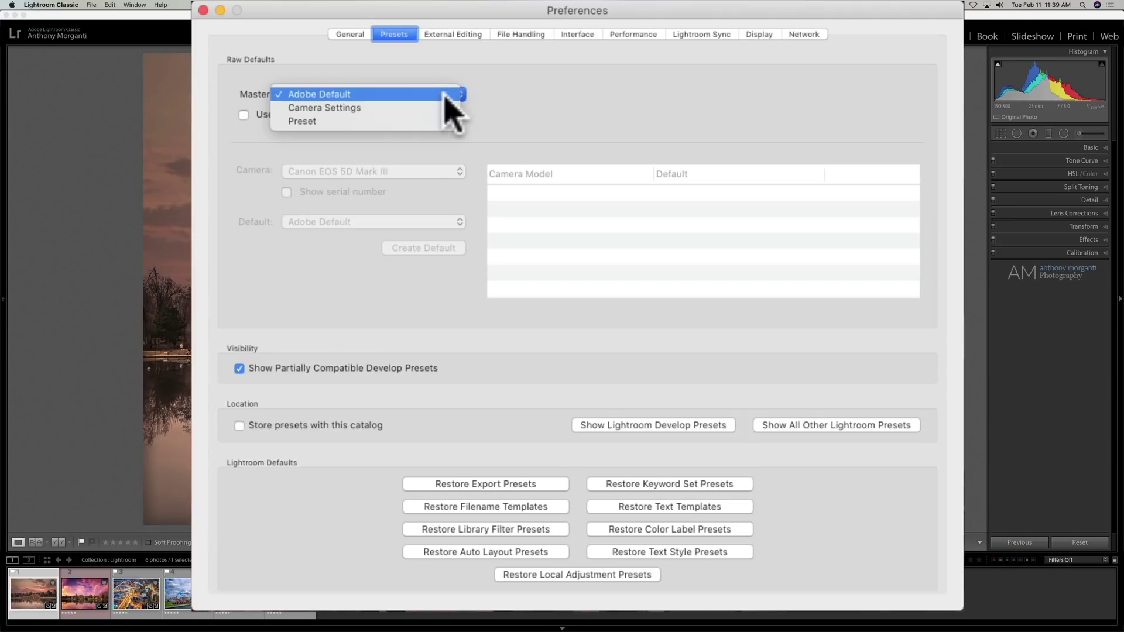
click(514, 86)
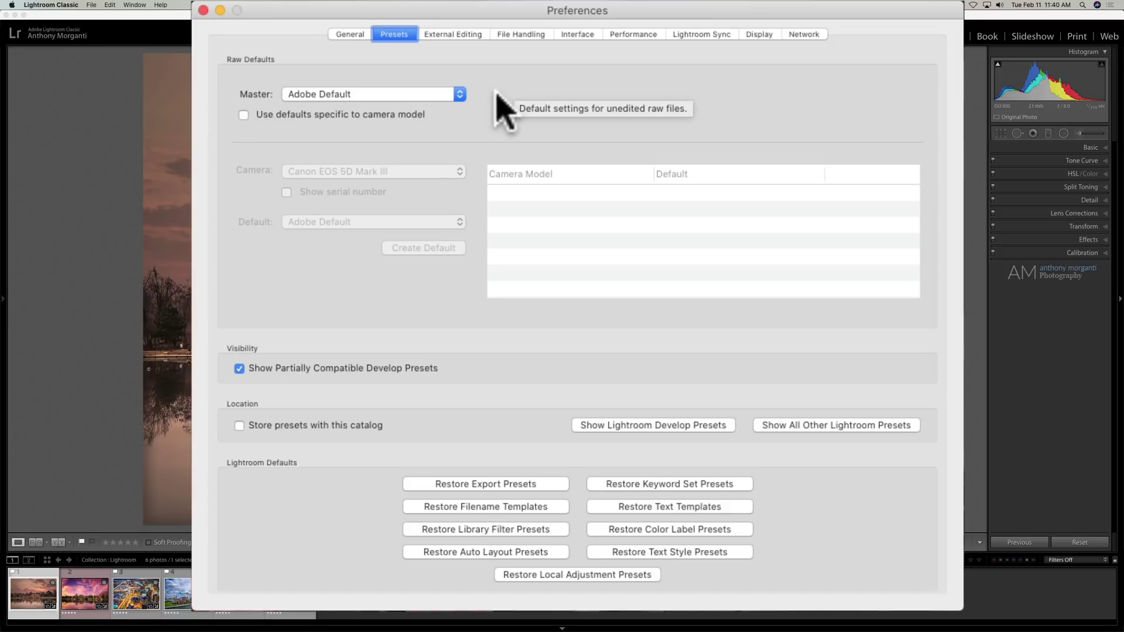
Try Camera Settings as the master raw default, browse the preset choices, and return it to Adobe Default.
click(459, 96)
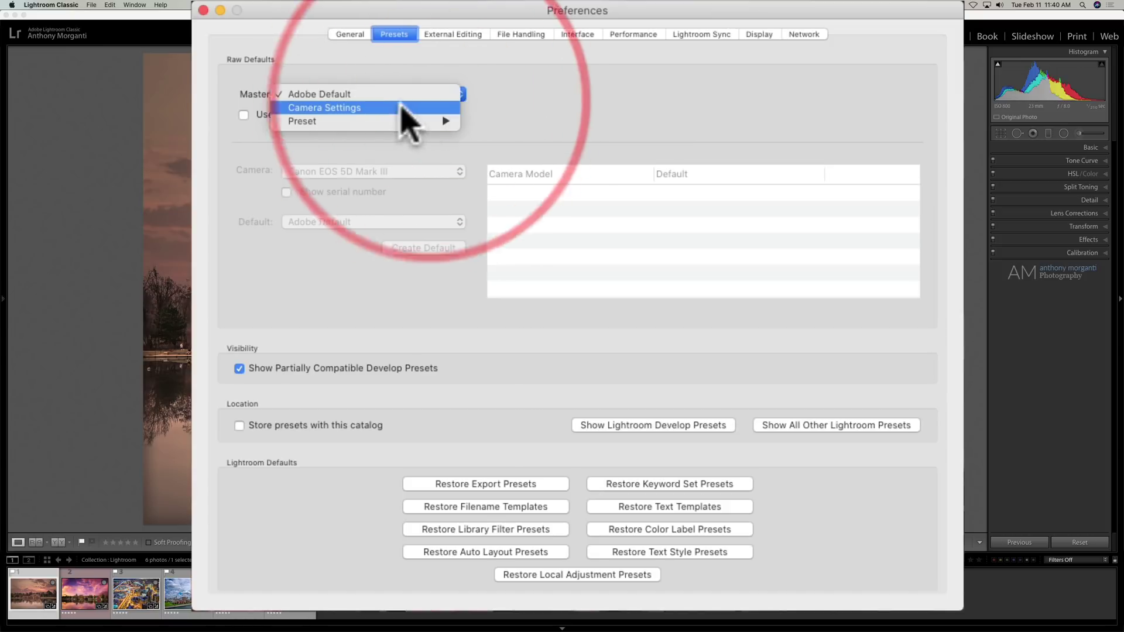
click(367, 108)
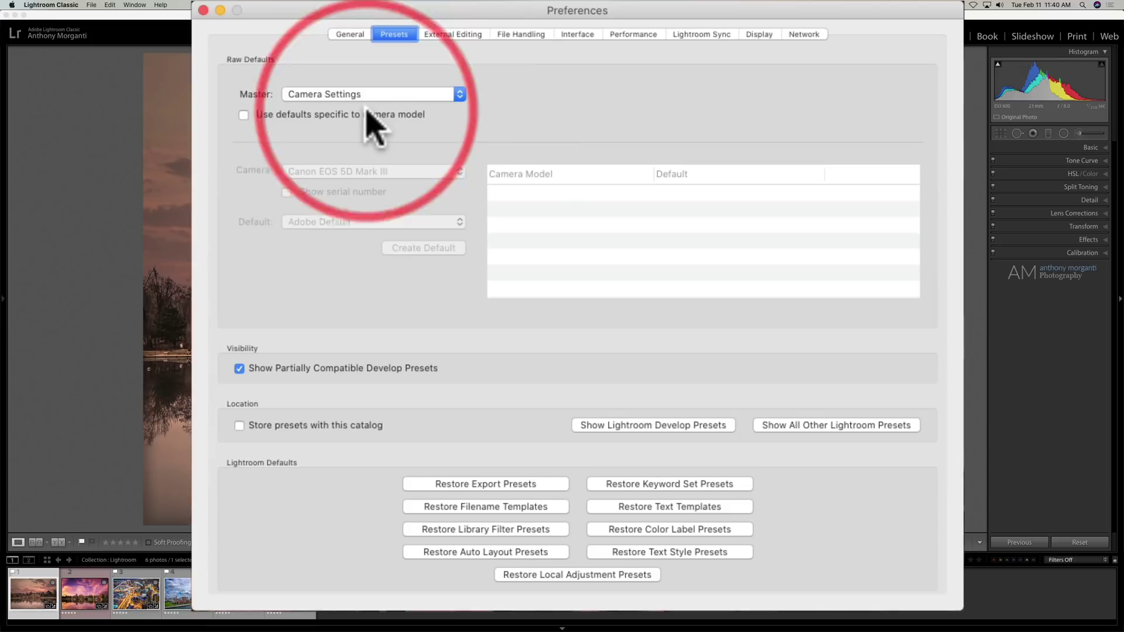
click(461, 95)
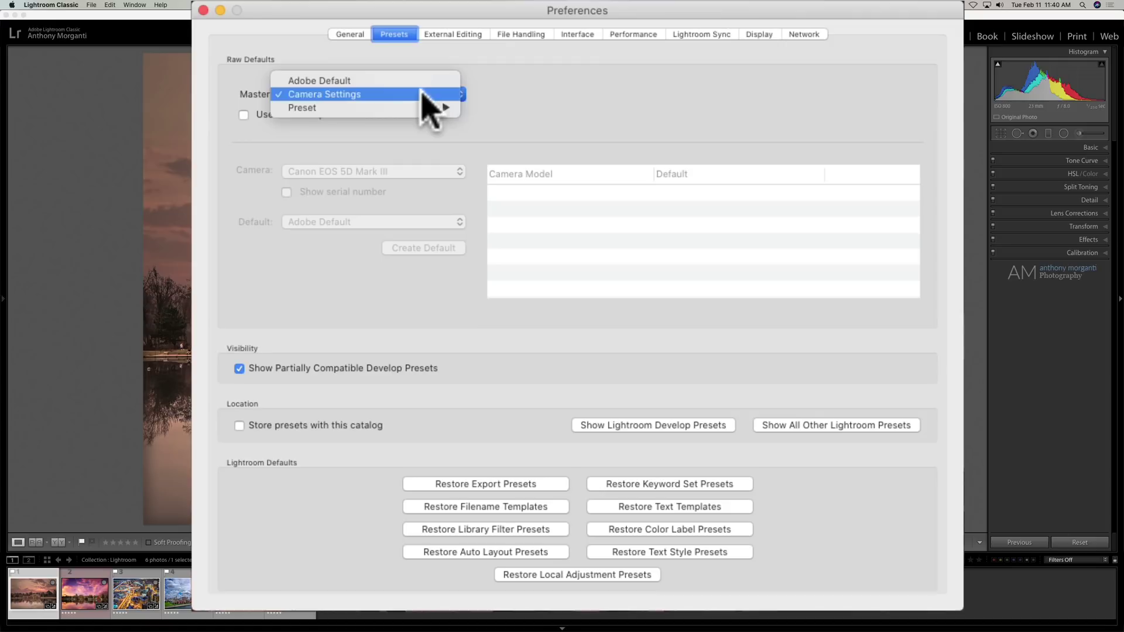
mouse_move(423, 105)
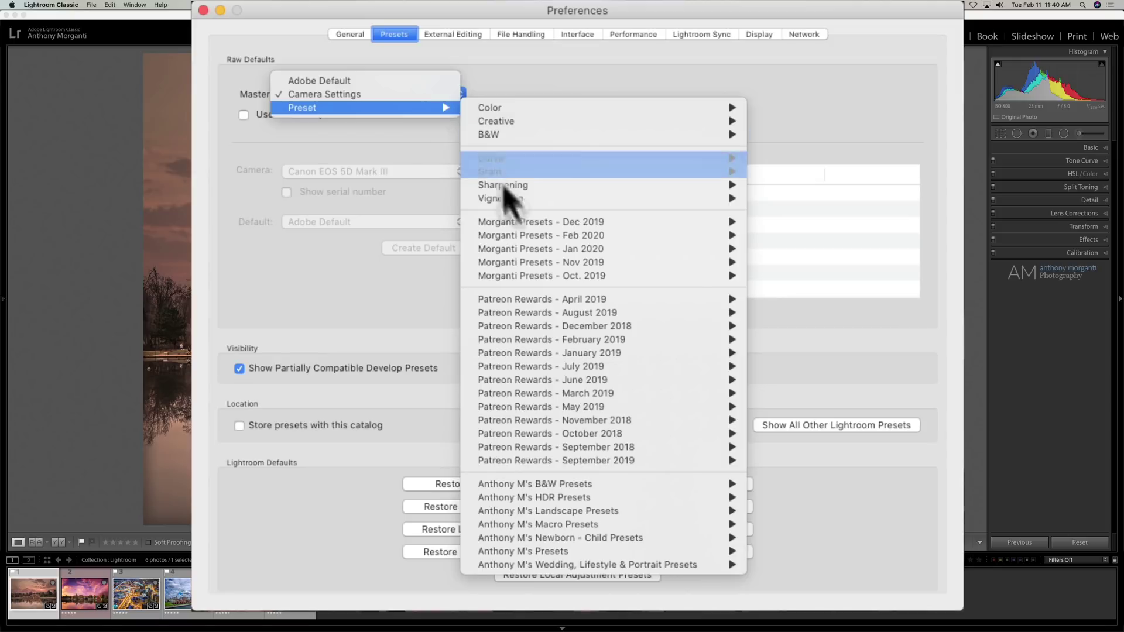
mouse_move(519, 281)
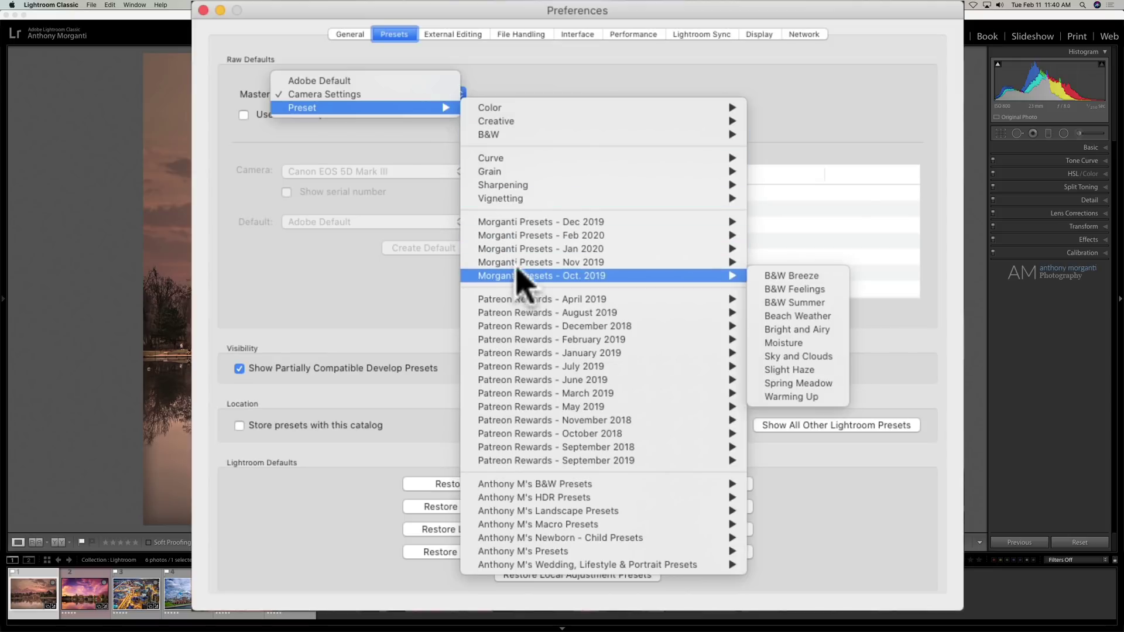
click(382, 80)
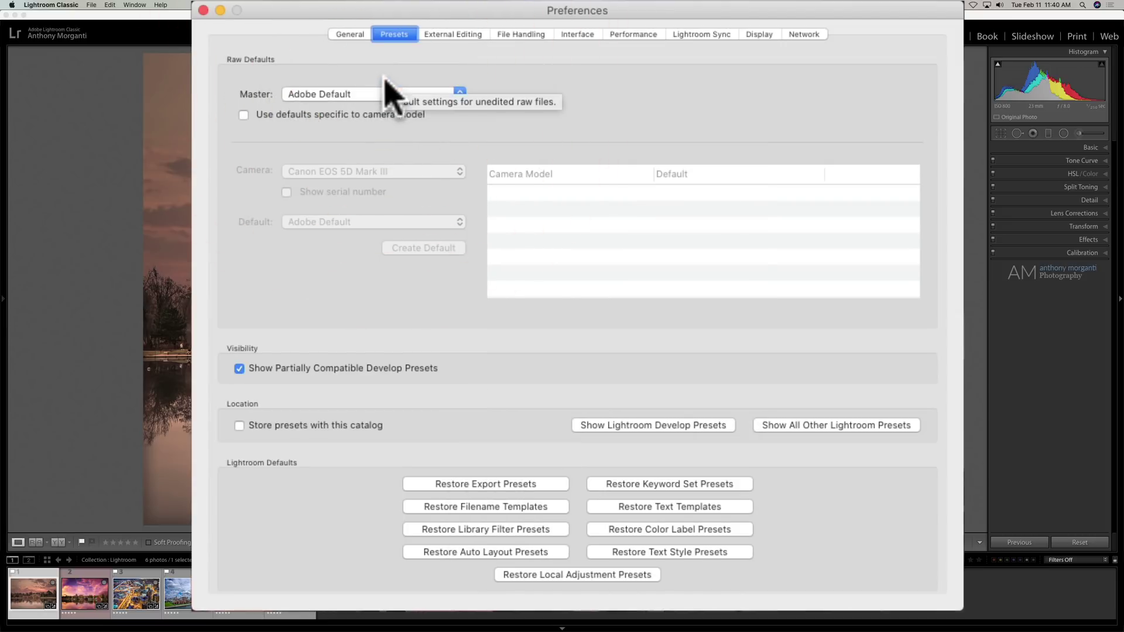
Enable raw defaults specific to camera model and choose the Fujifilm X-T3 as the camera.
click(261, 114)
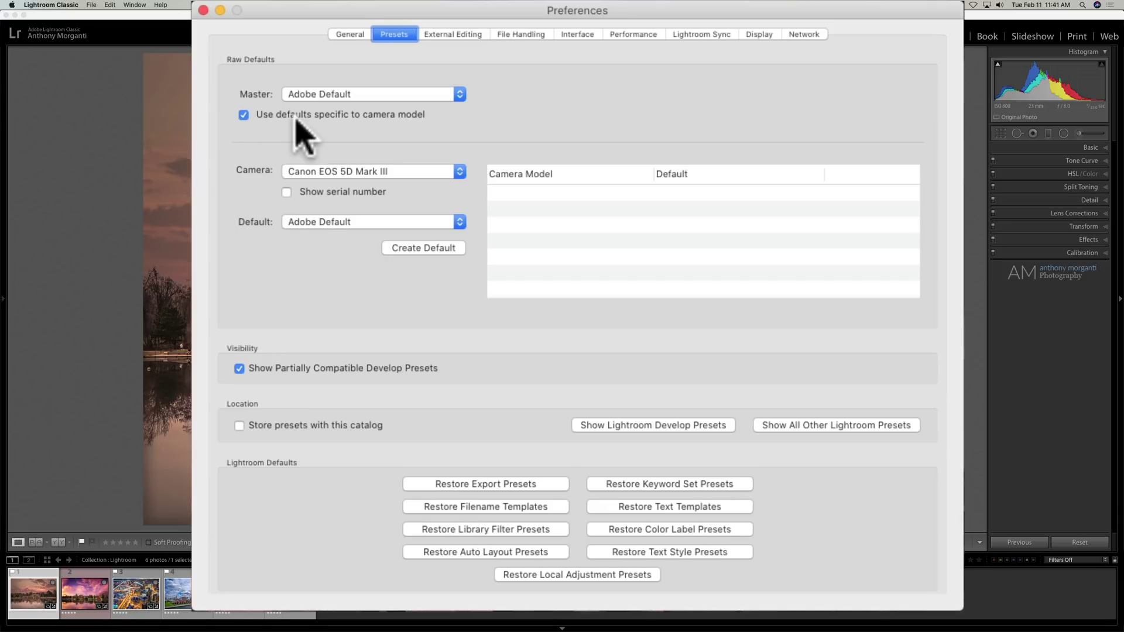
click(351, 172)
click(341, 226)
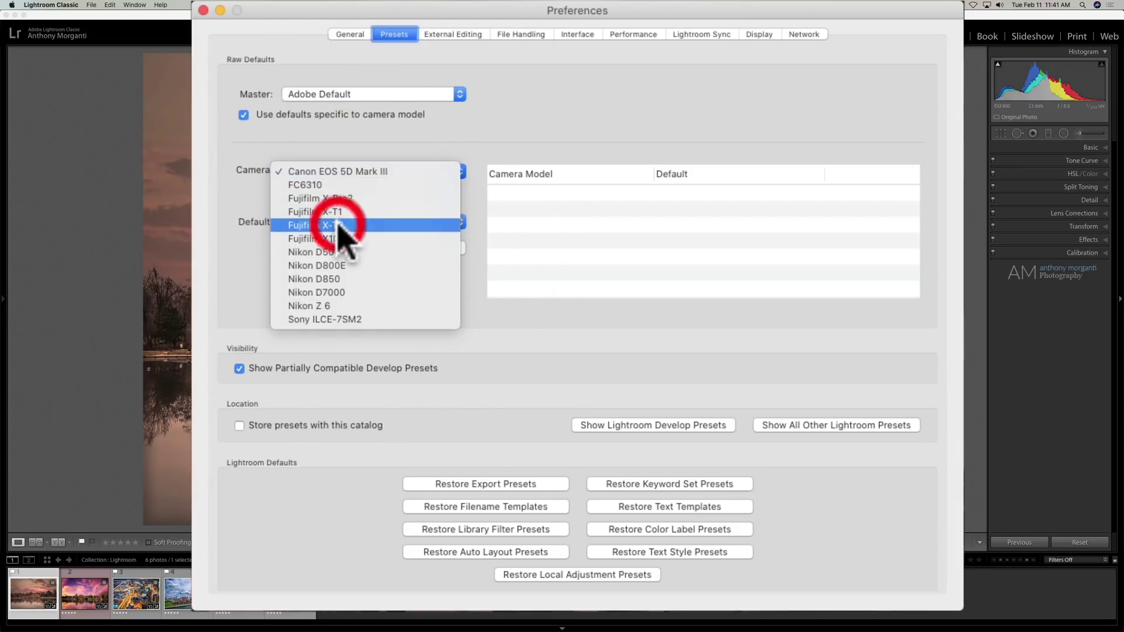
Set both the master raw default and the Fujifilm X-T3 default to Camera Settings.
click(316, 97)
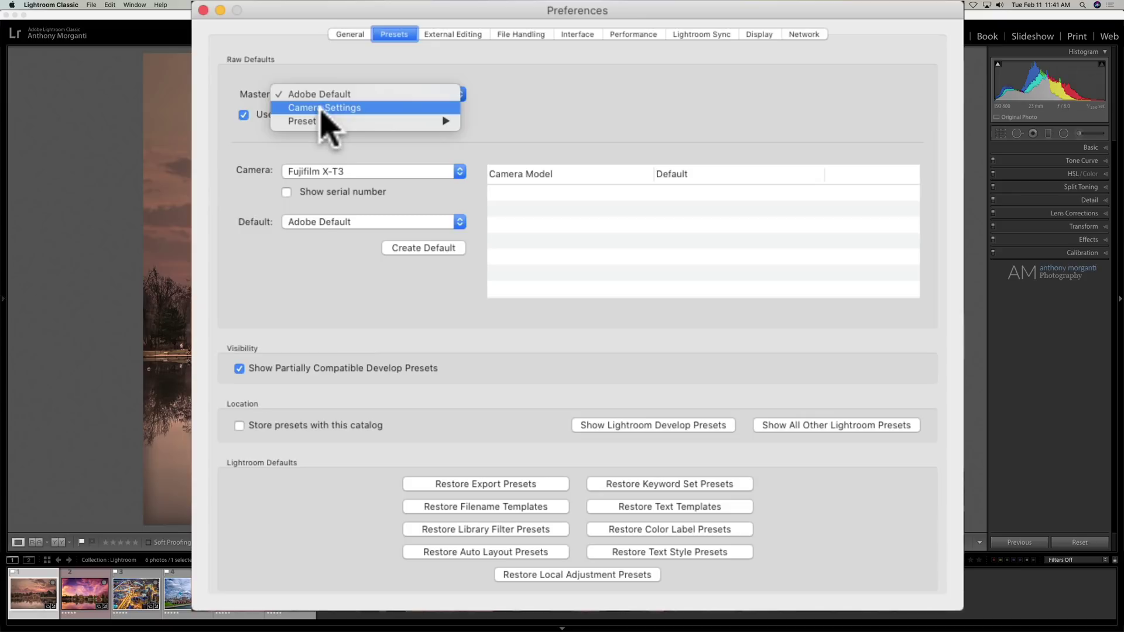
click(325, 109)
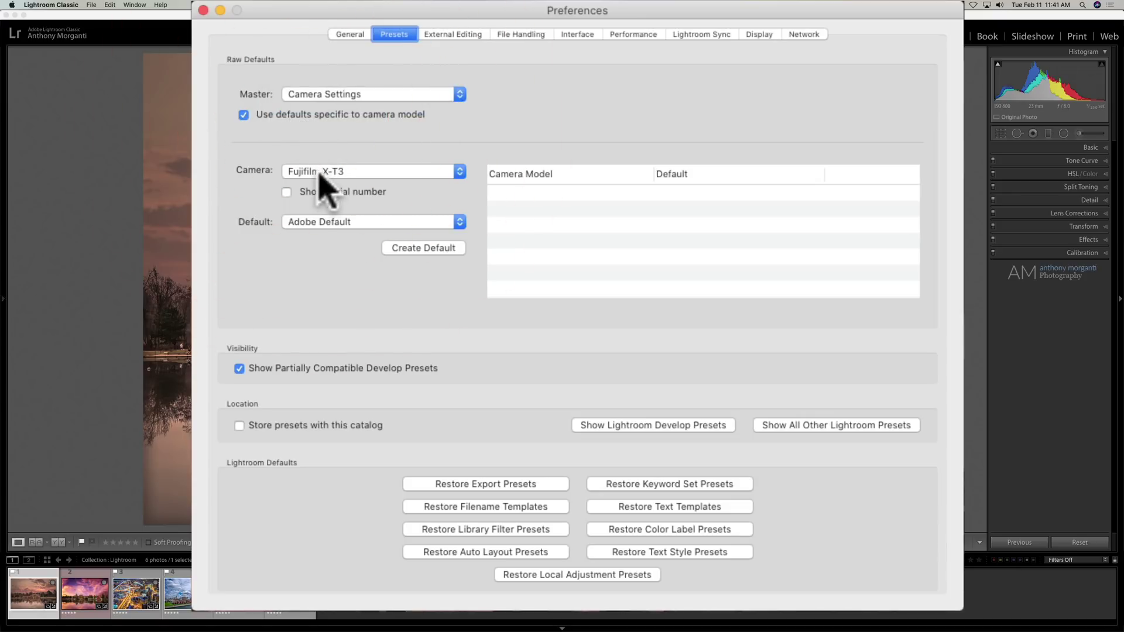
click(321, 222)
click(325, 235)
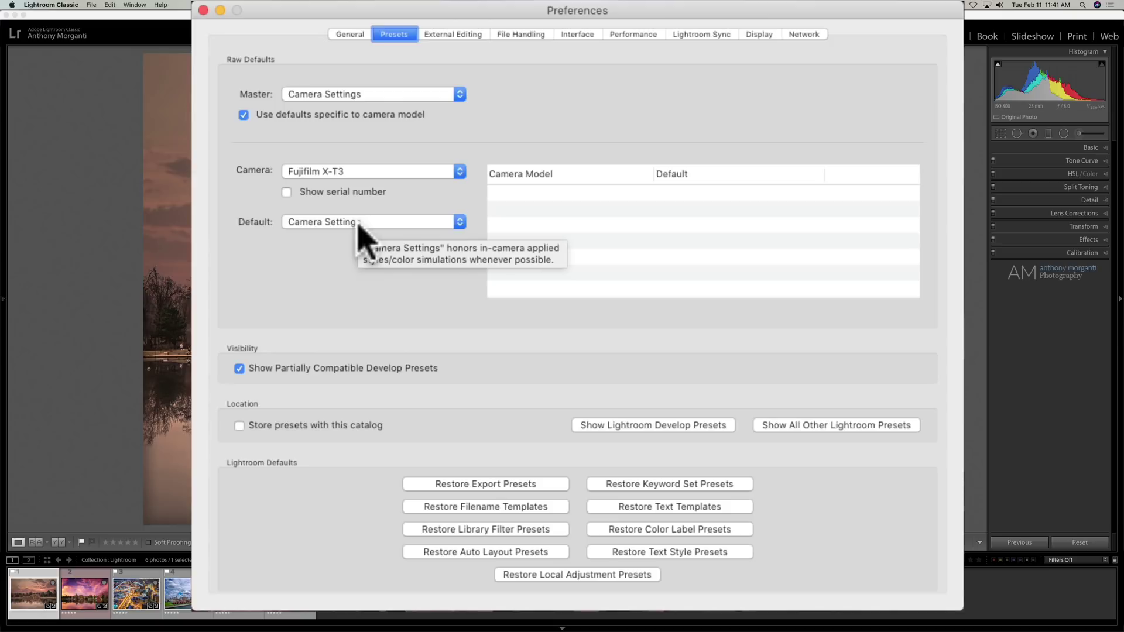
Show and hide the camera's serial number, and browse the preset groups available for the master raw default.
click(287, 192)
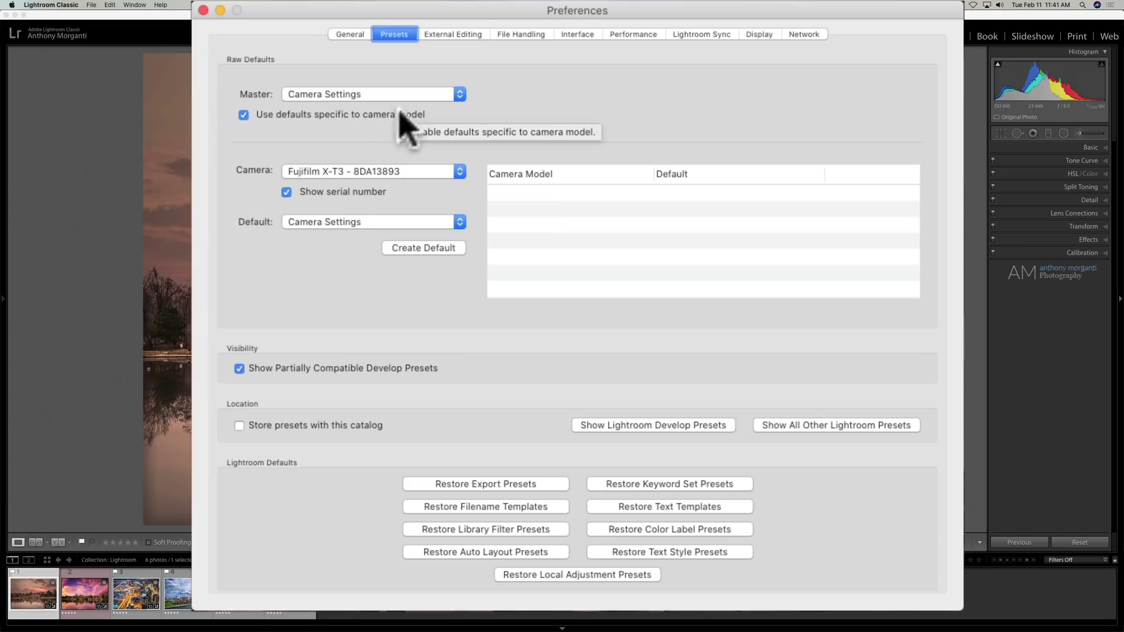
click(286, 192)
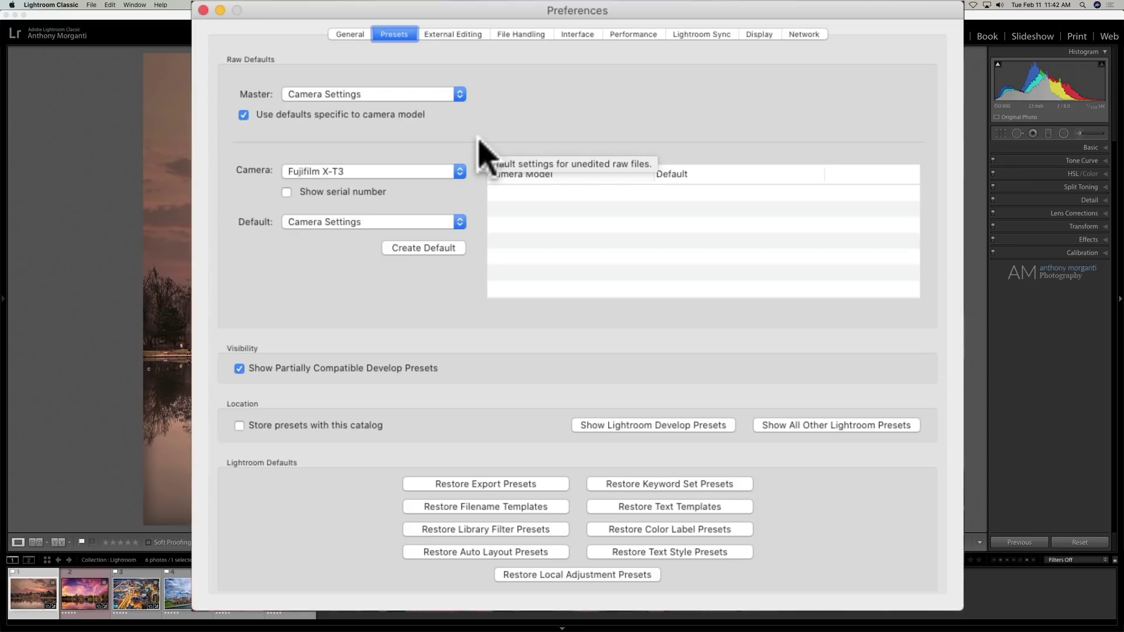
click(403, 95)
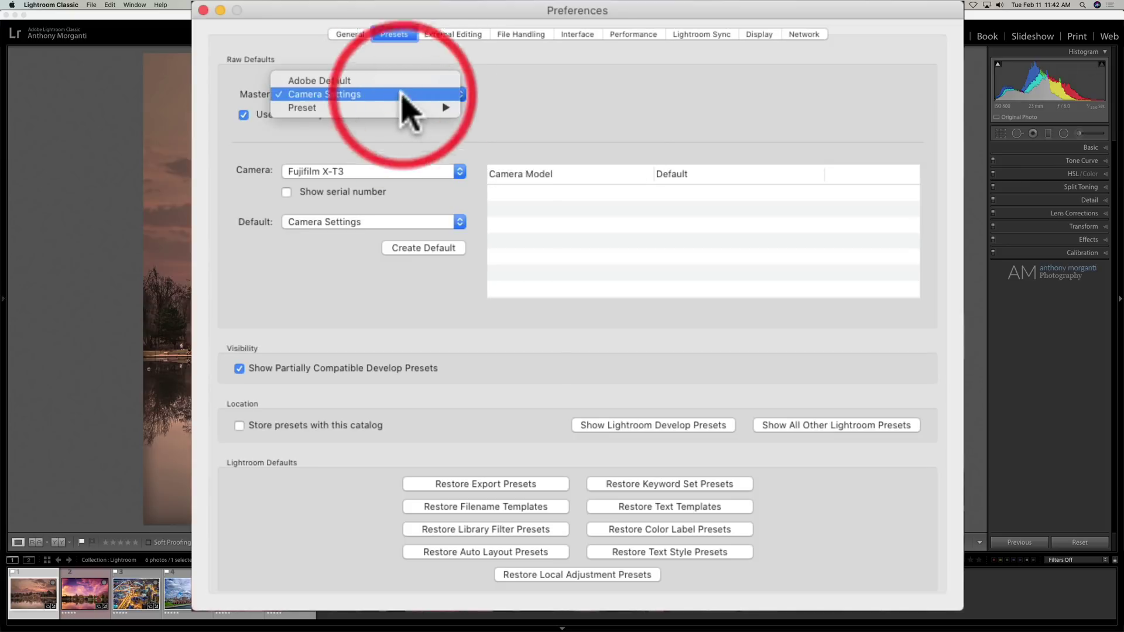
mouse_move(403, 107)
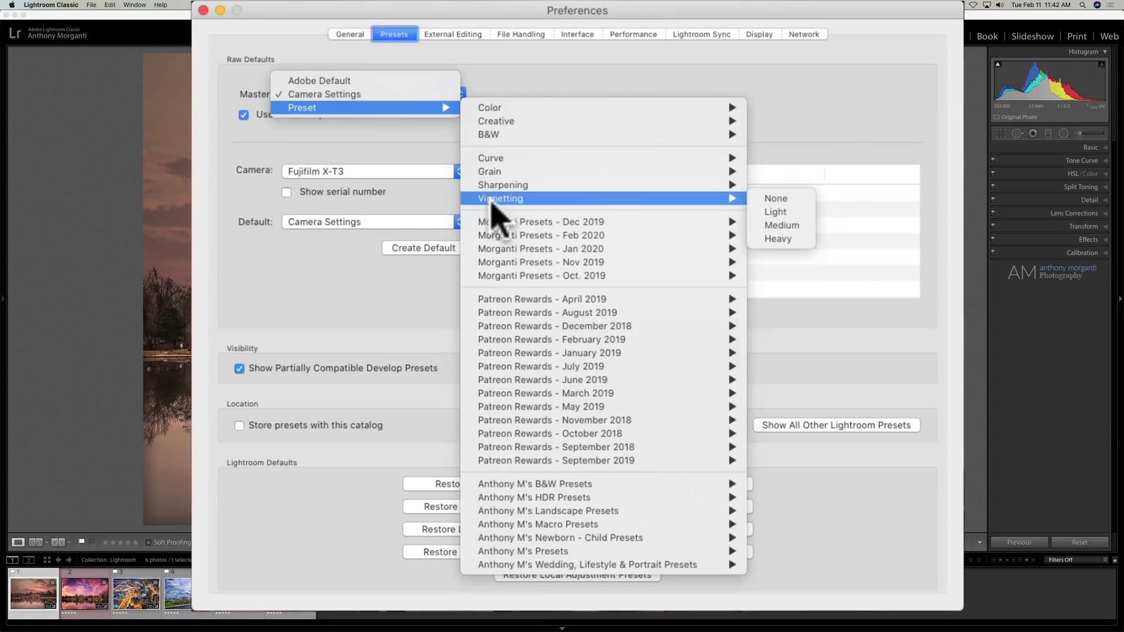
click(311, 130)
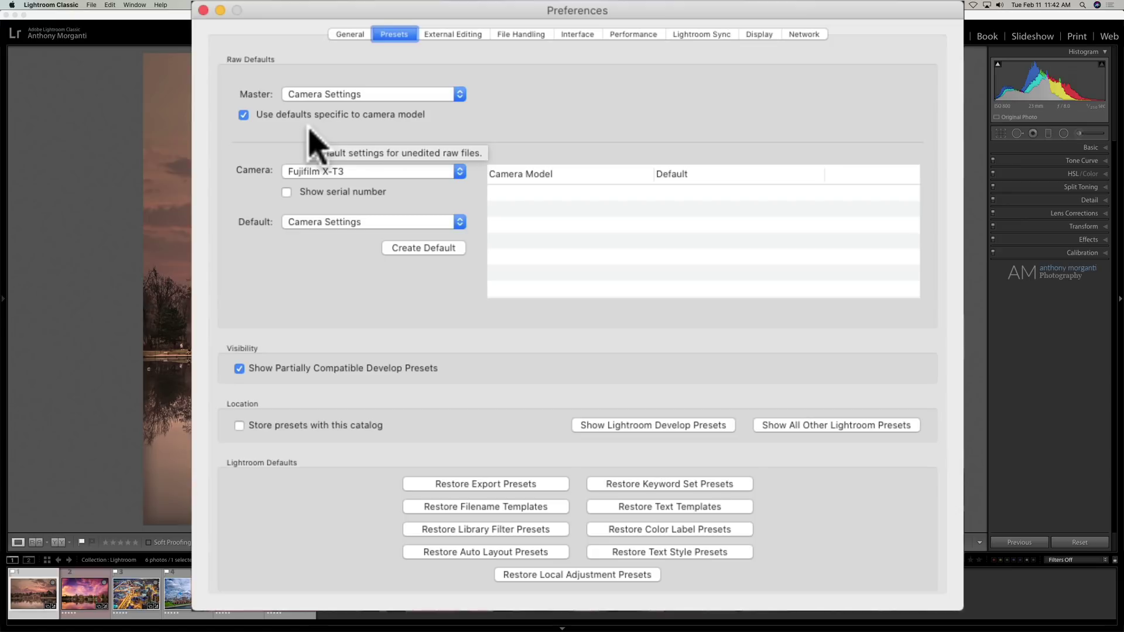
Disable camera-specific raw defaults, return the master default to Adobe Default, and close the preferences from the General page.
click(244, 115)
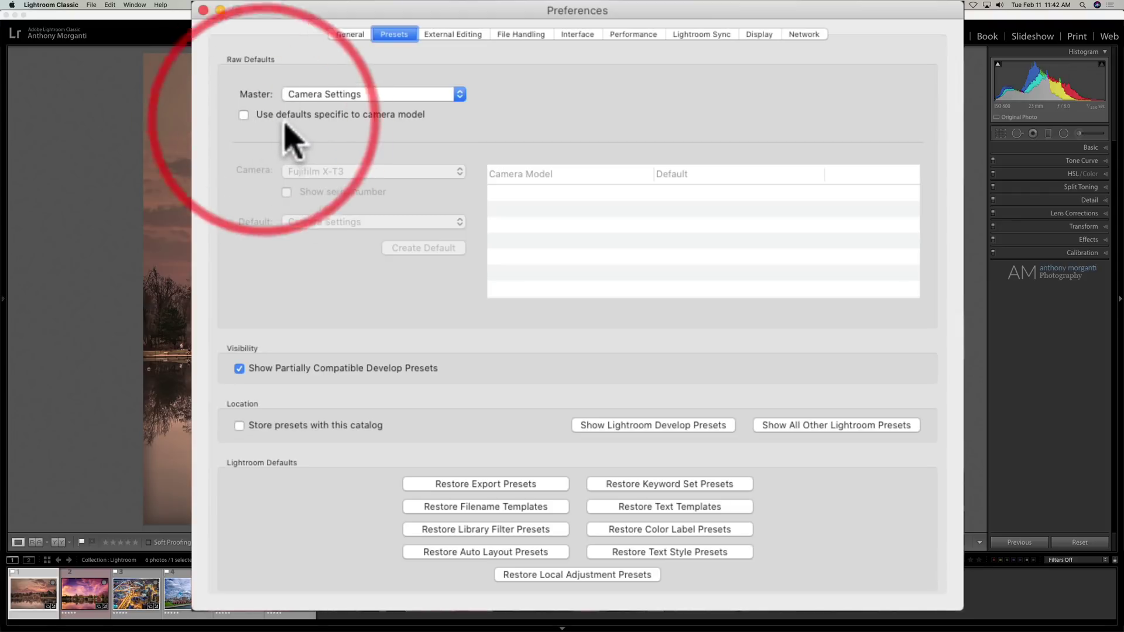
click(340, 91)
click(340, 82)
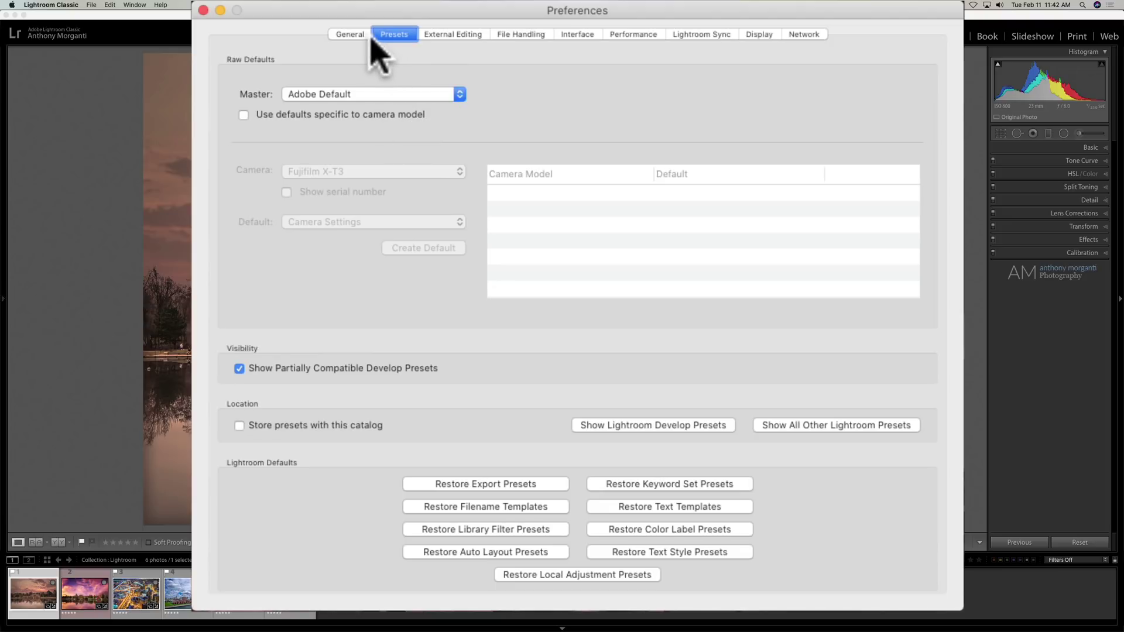
click(351, 35)
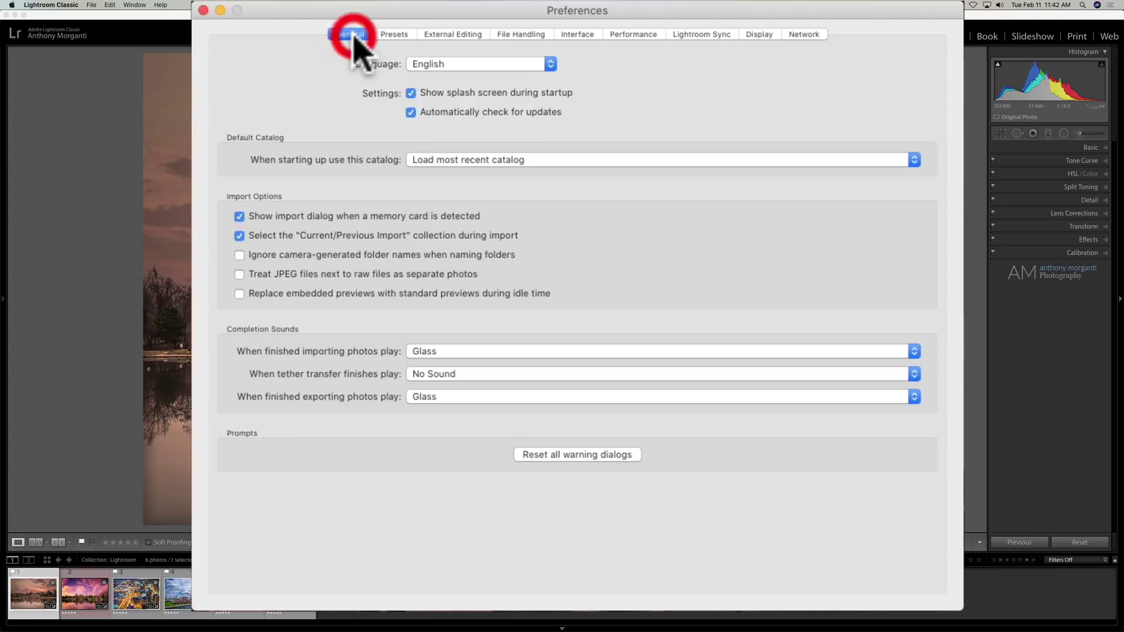
click(203, 10)
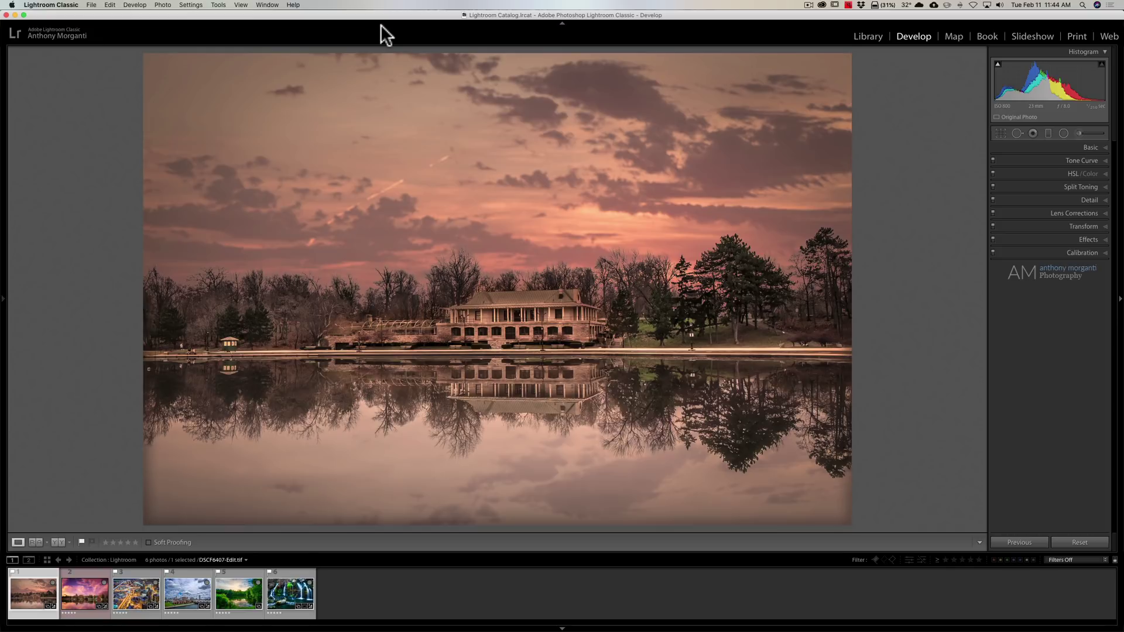
Reopen the preferences at the display settings for choosing the secondary window's monitor.
click(61, 3)
click(58, 28)
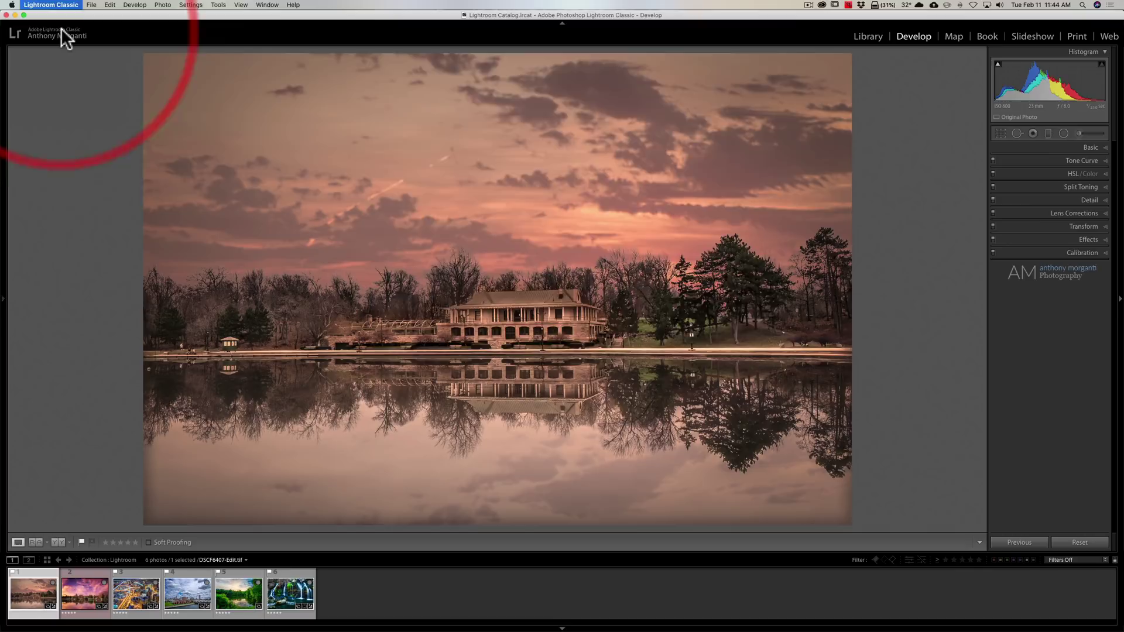
click(672, 39)
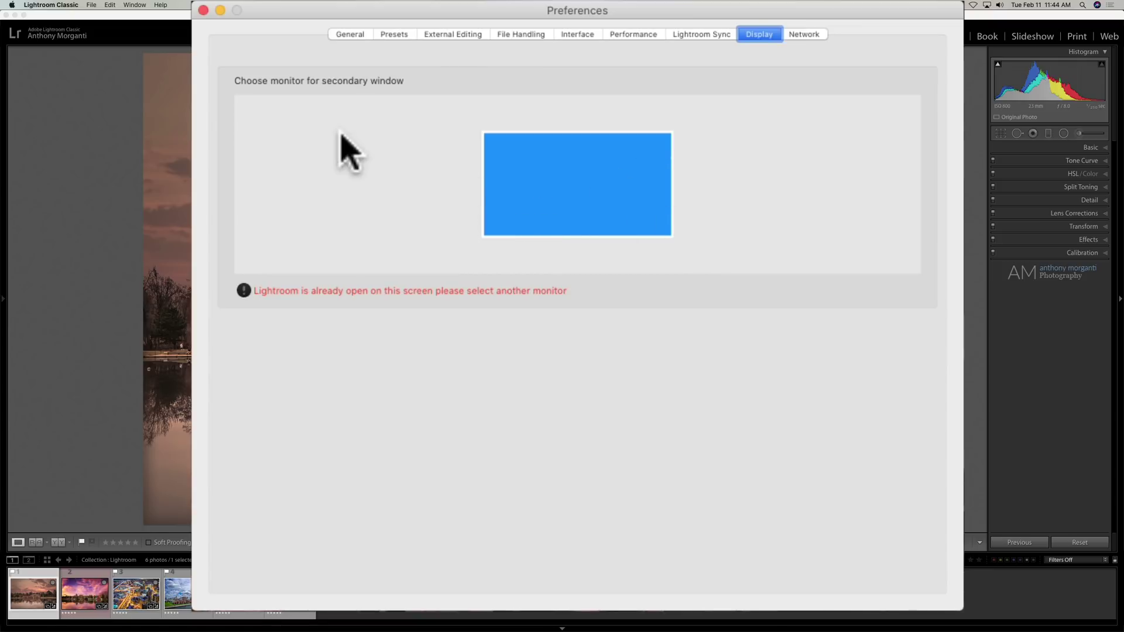
Close the preferences and enable Auto Sync with all six filmstrip photos selected.
click(203, 10)
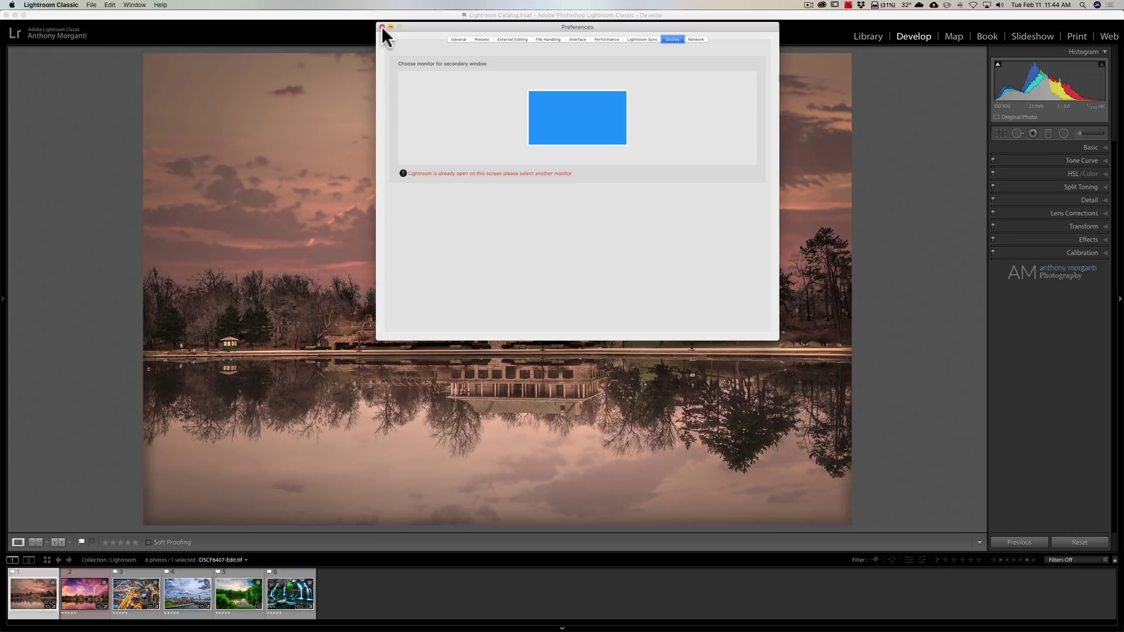
click(381, 26)
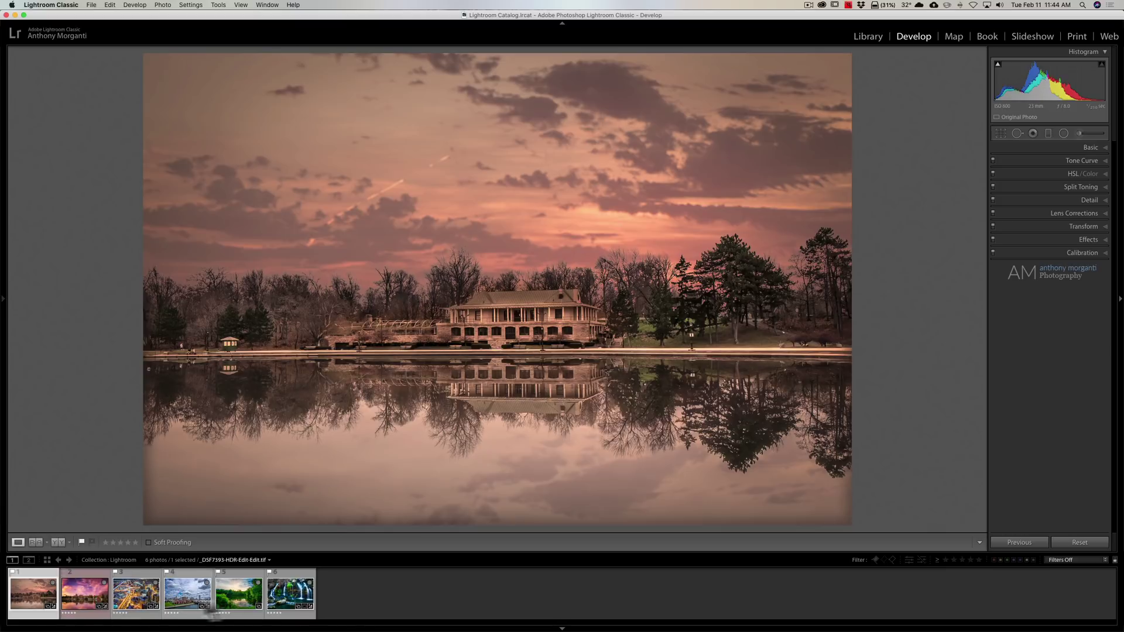
click(39, 593)
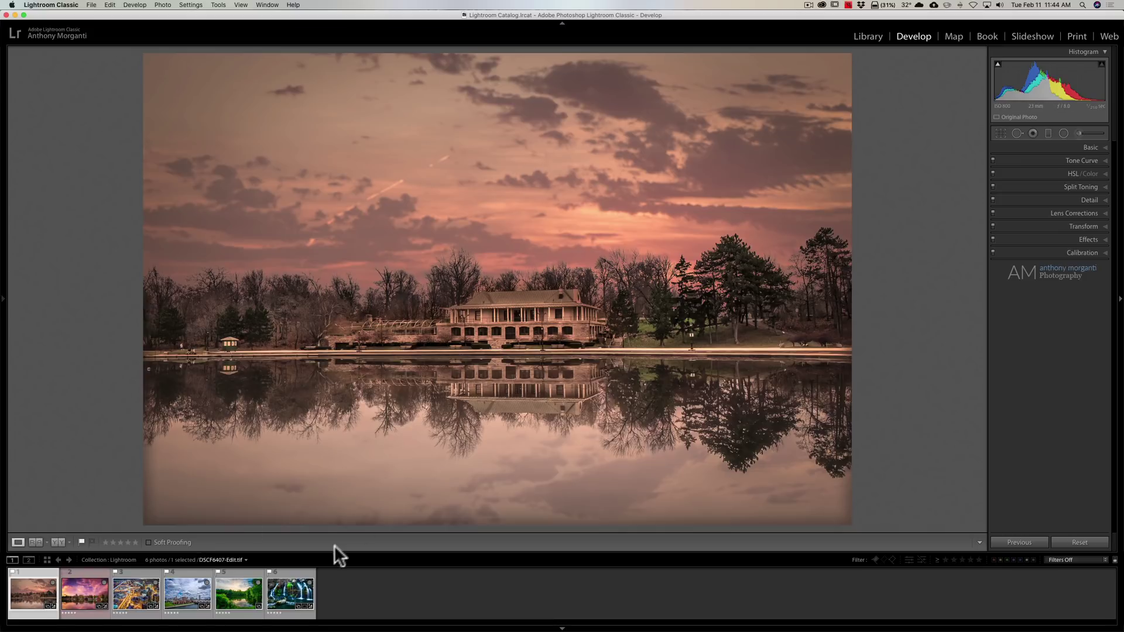
shift+click(289, 597)
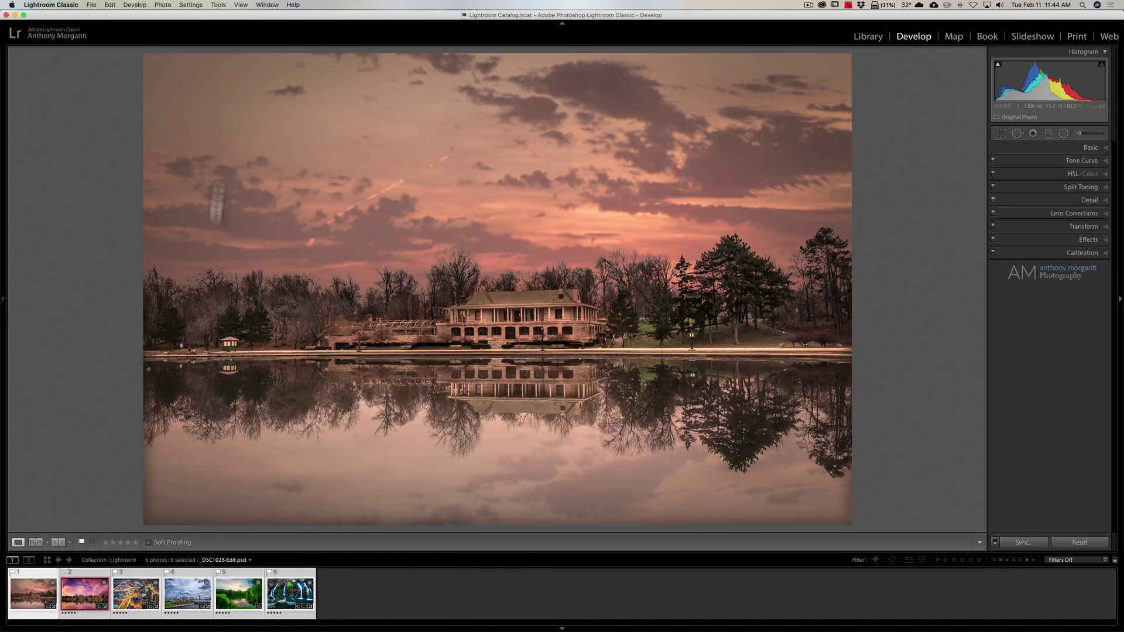
click(193, 6)
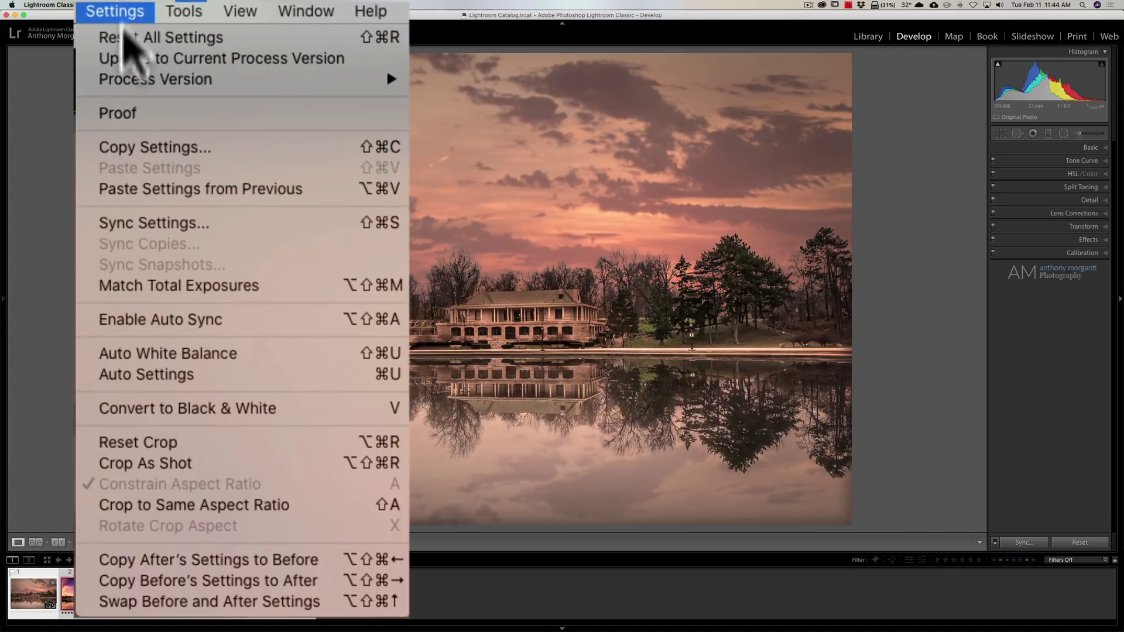
click(219, 128)
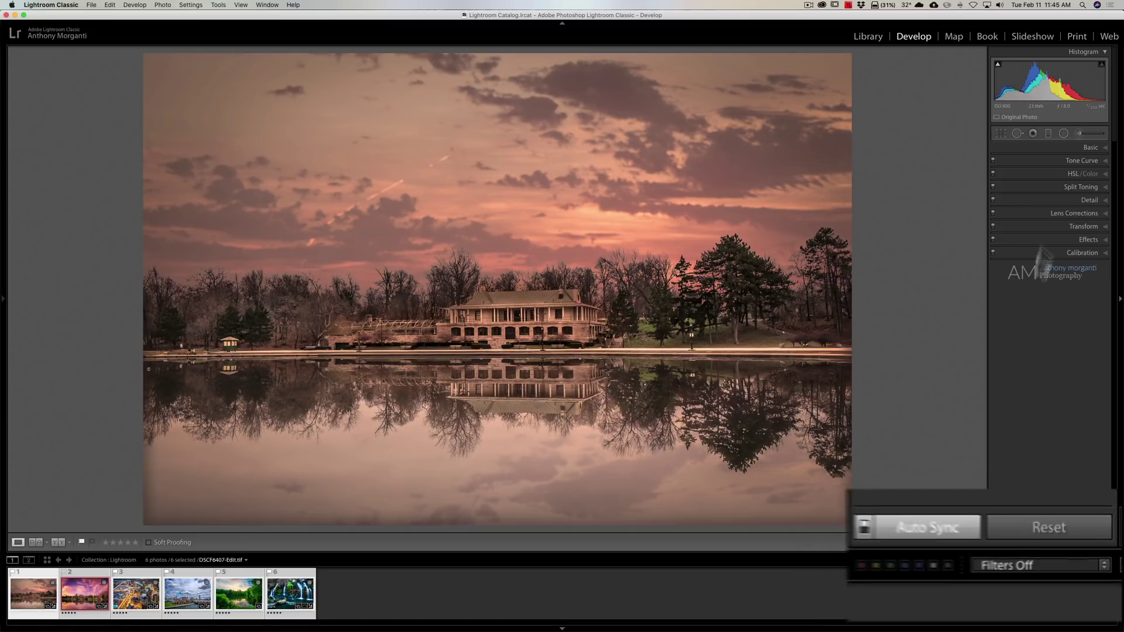
Test Auto Sync on the selected photos with Exposure at +1.30 and −2.20, and reset Exposure.
click(1090, 148)
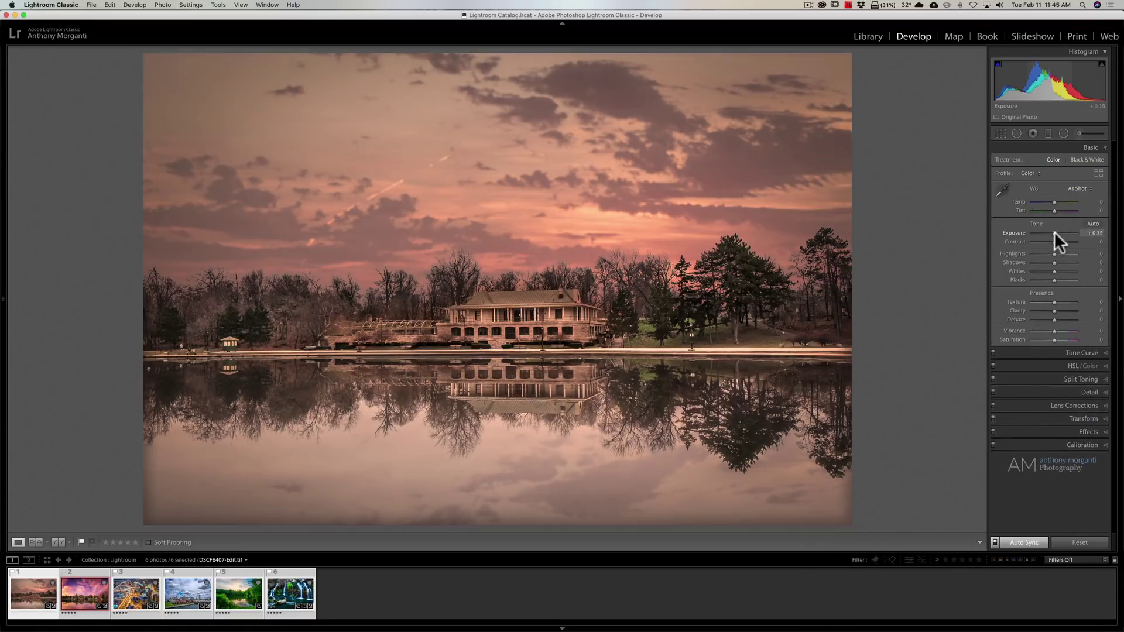
drag(1054, 231, 1059, 231)
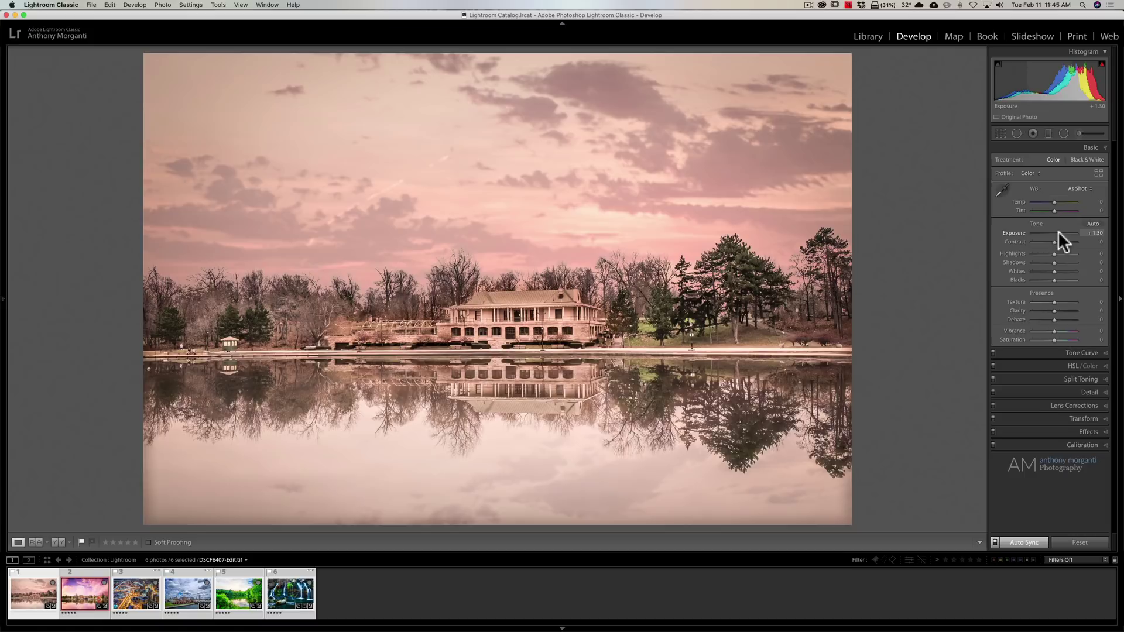
drag(1058, 231, 1043, 231)
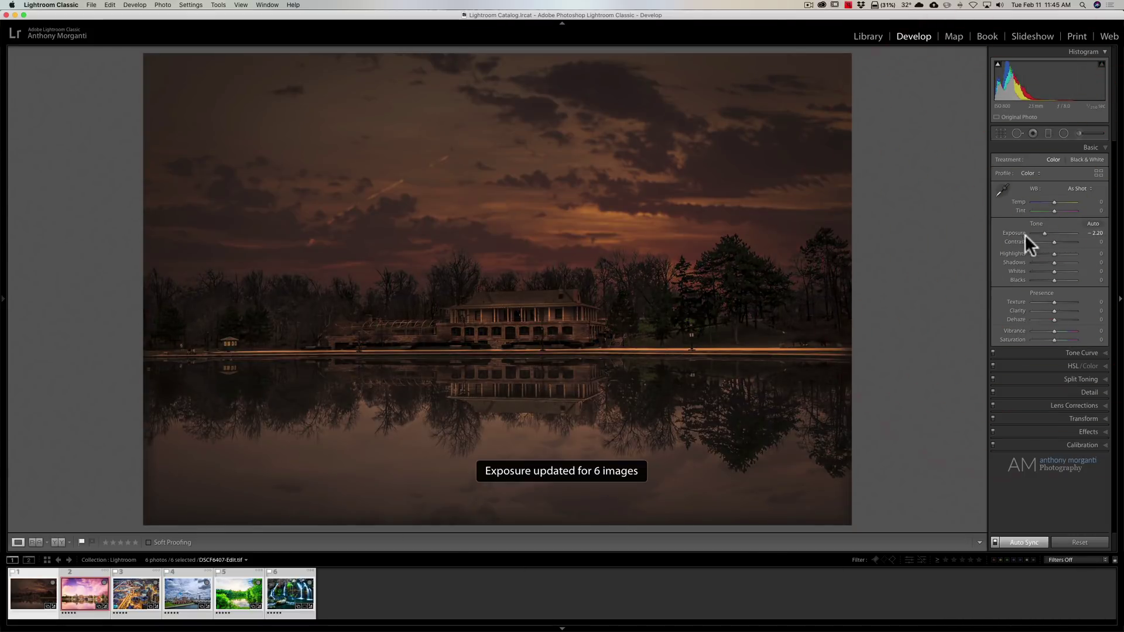
double_click(1021, 231)
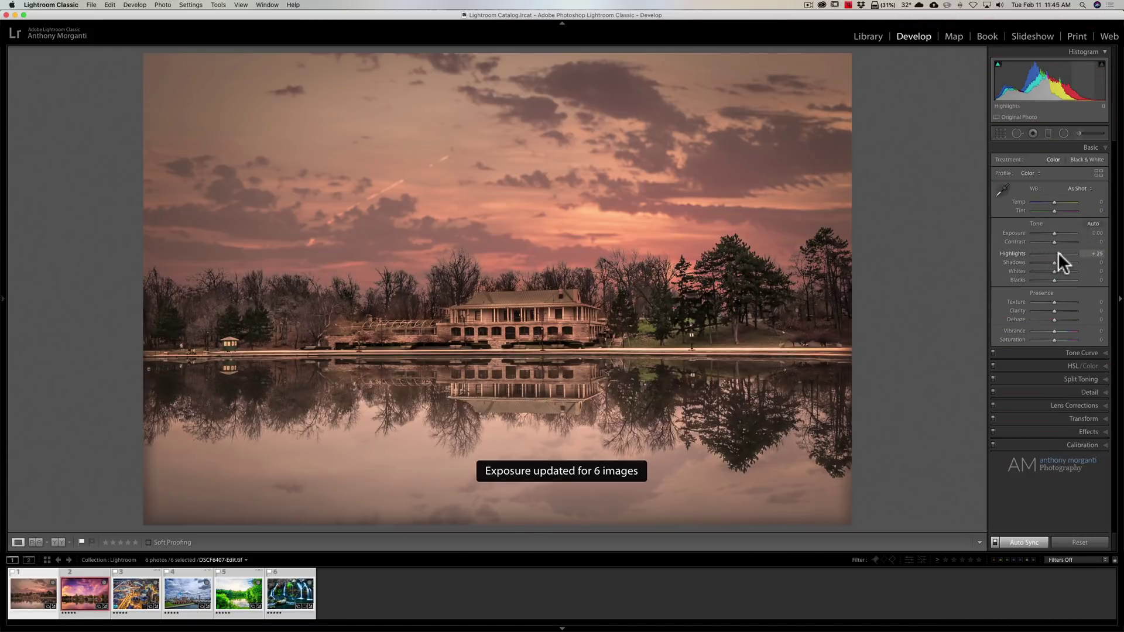
Raise Highlights and lower Whites to −37 across the selected photos, and reset both adjustments.
drag(1059, 253, 1046, 272)
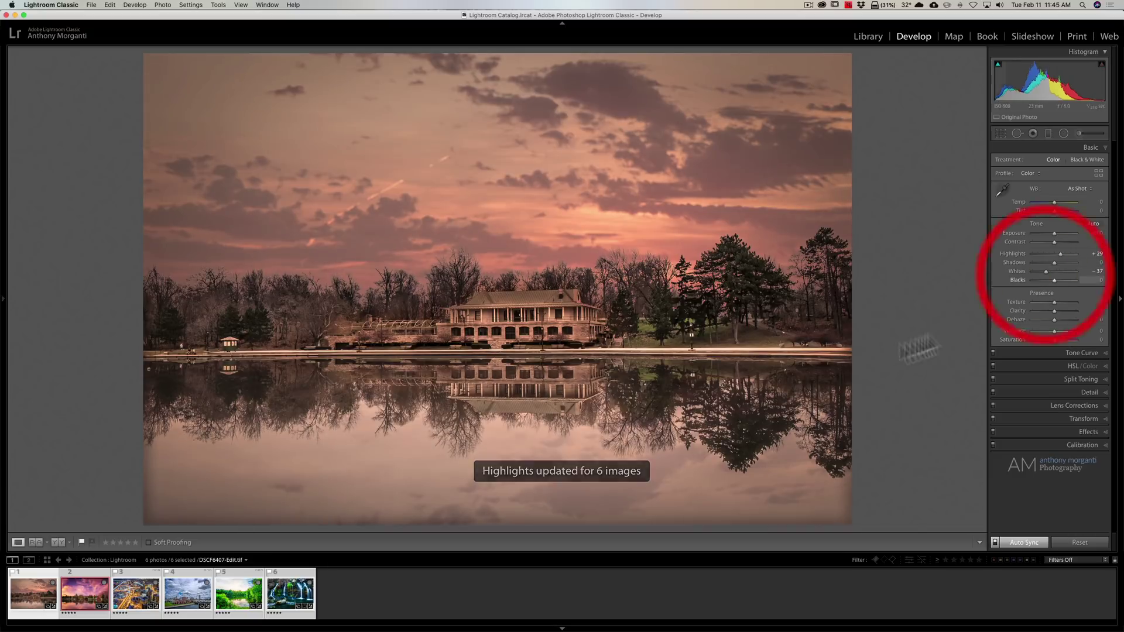
double_click(1017, 270)
double_click(1015, 251)
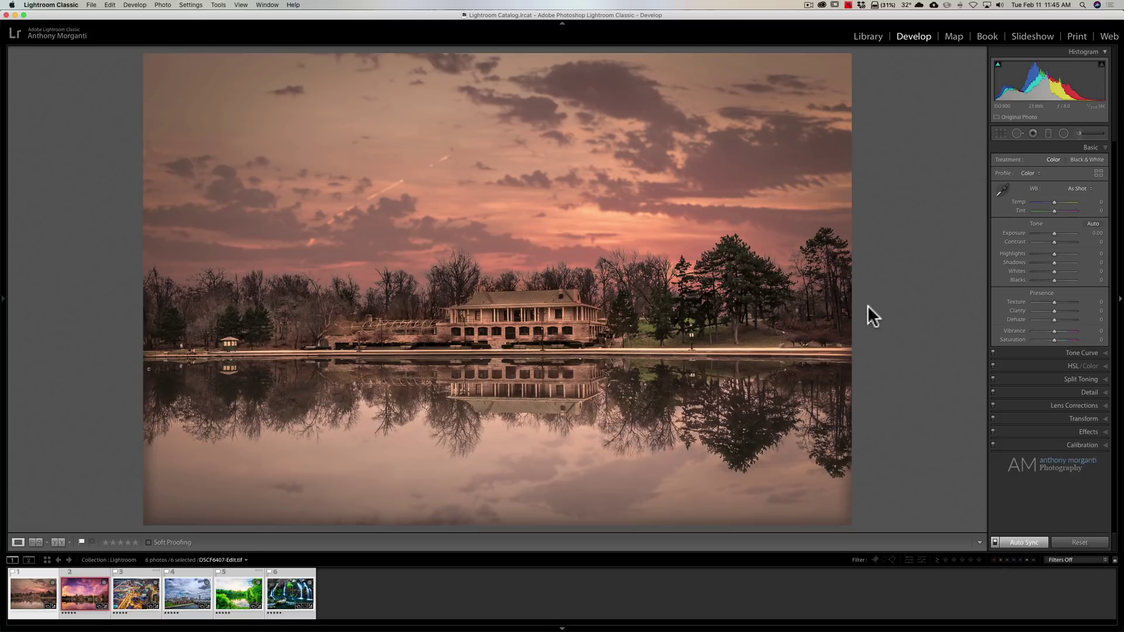
Turn off Show Auto Sync notifications in the Interface preferences, and test Exposure at +2.70 before resetting it.
click(67, 6)
click(50, 27)
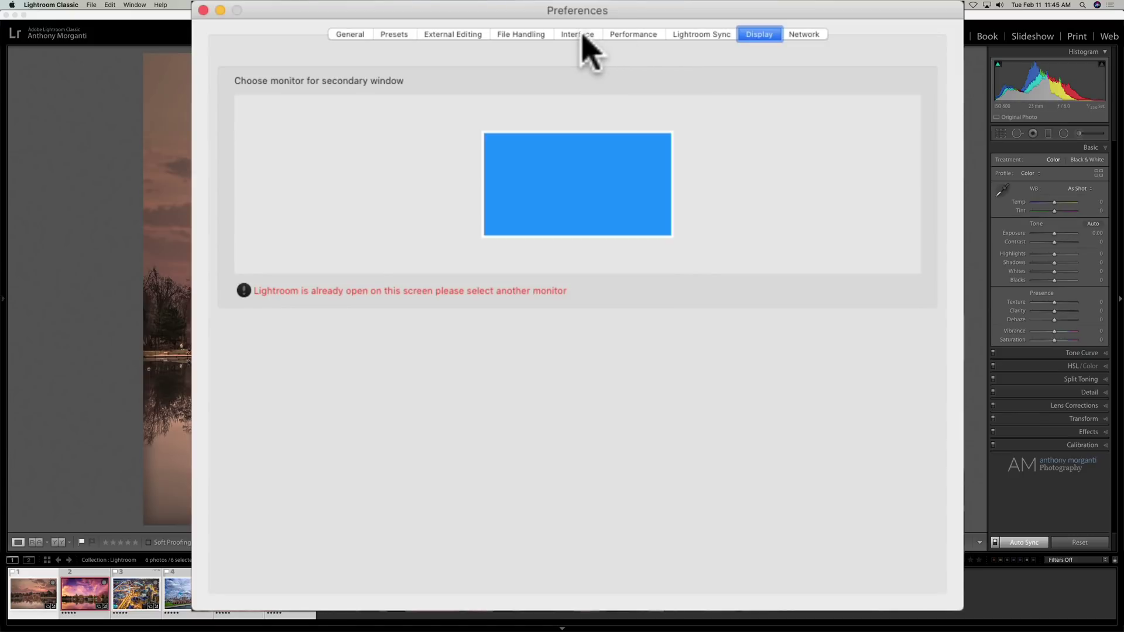
click(578, 39)
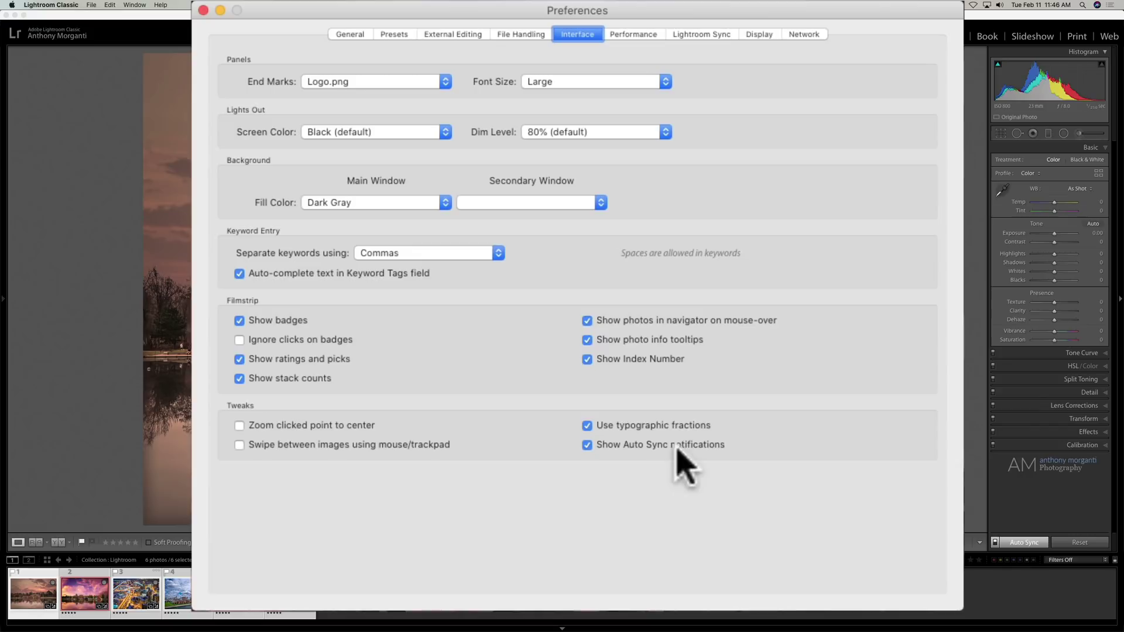
click(587, 446)
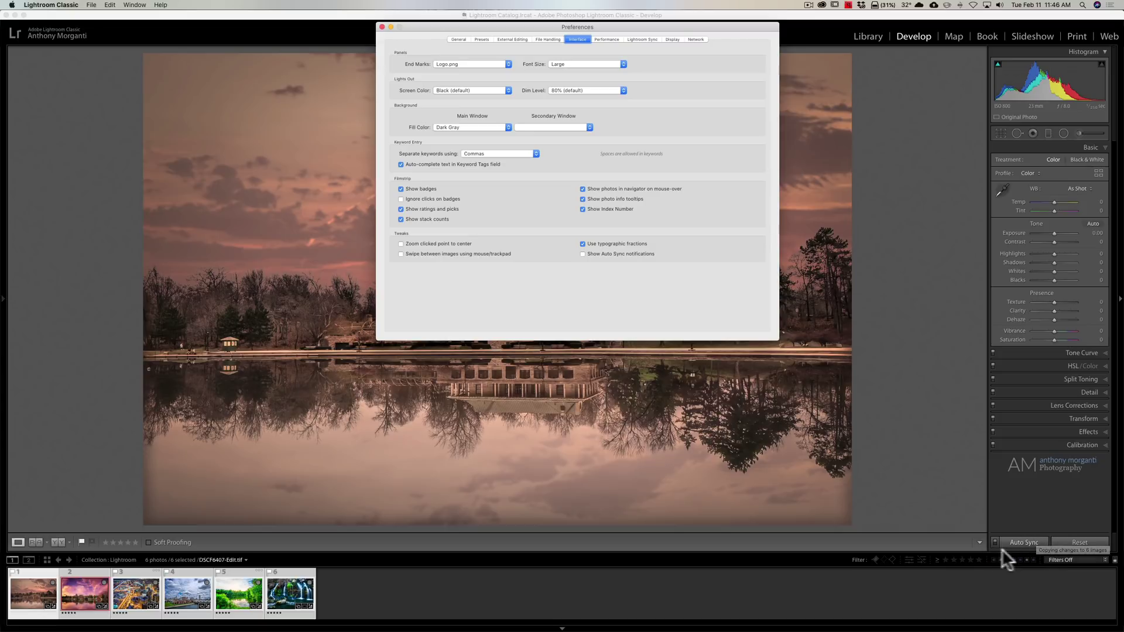
click(381, 27)
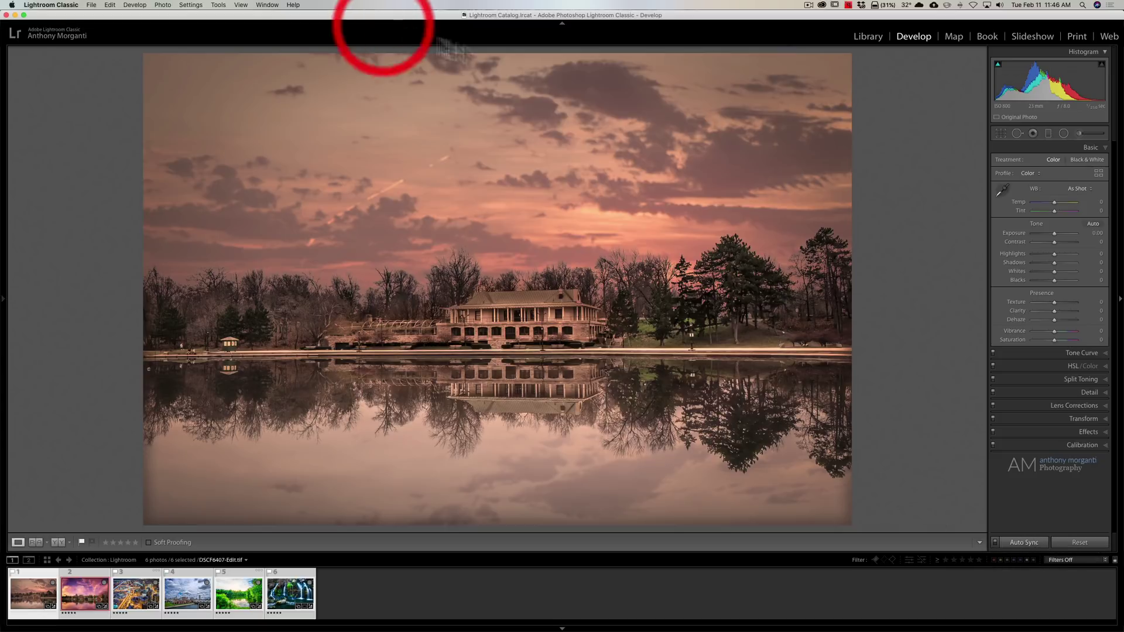
drag(1054, 232, 1066, 232)
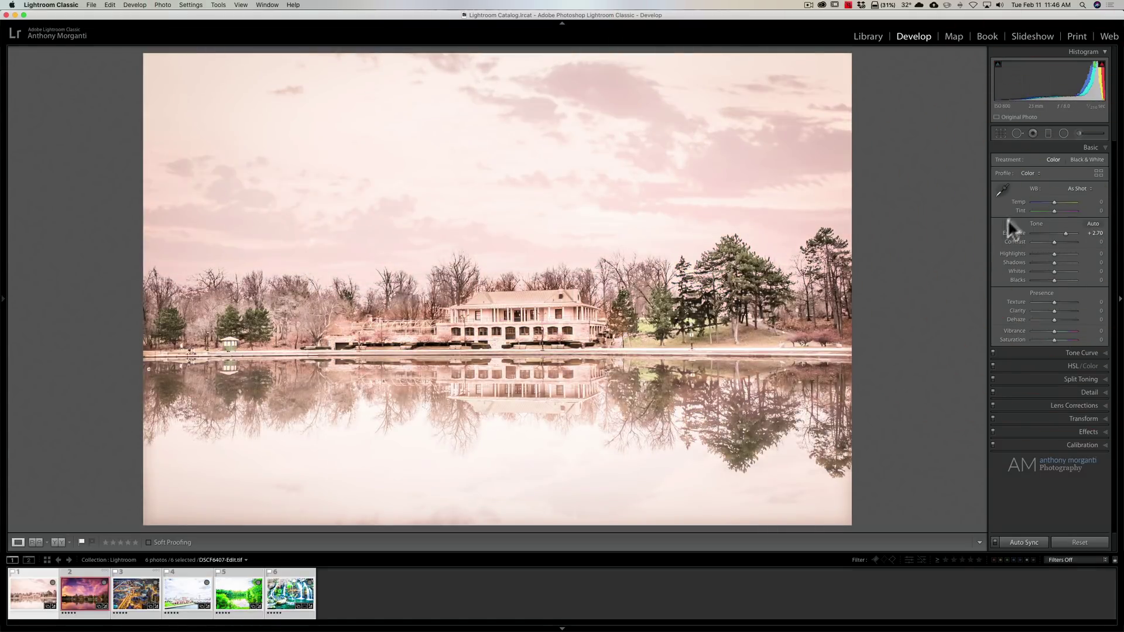
double_click(1017, 233)
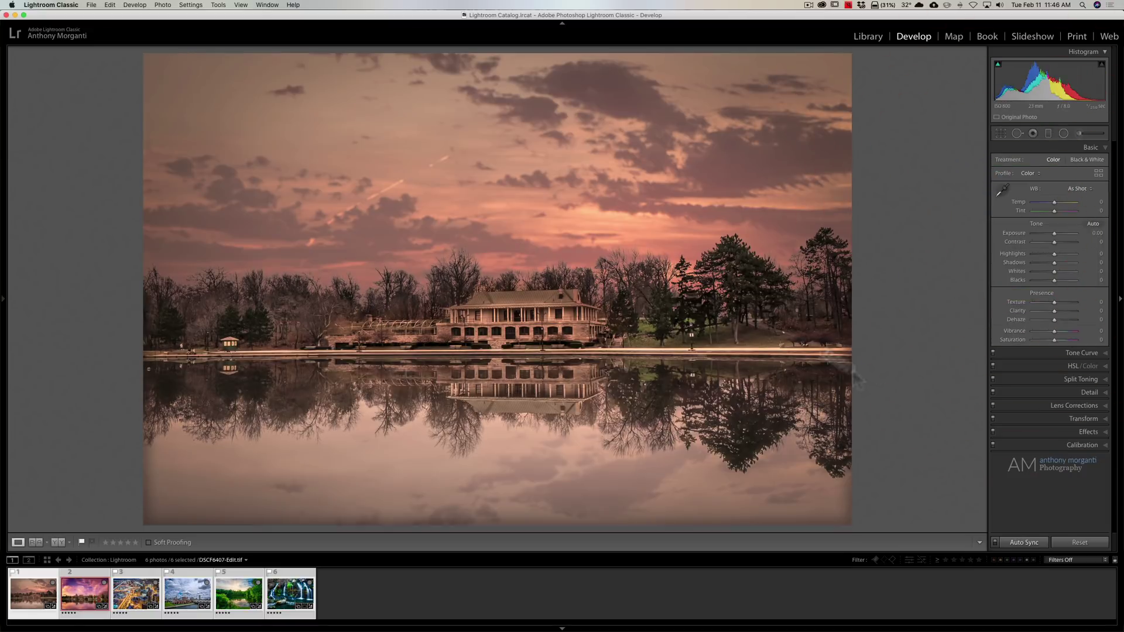
Turn Show Auto Sync notifications back on in the Interface preferences and close the preferences.
click(47, 5)
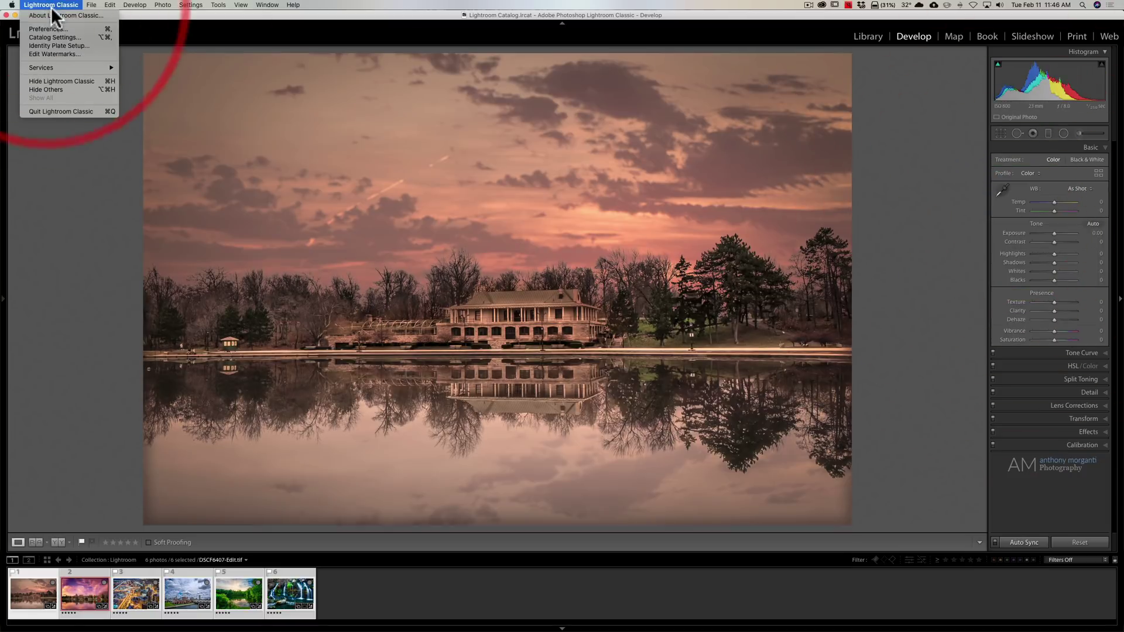
click(51, 27)
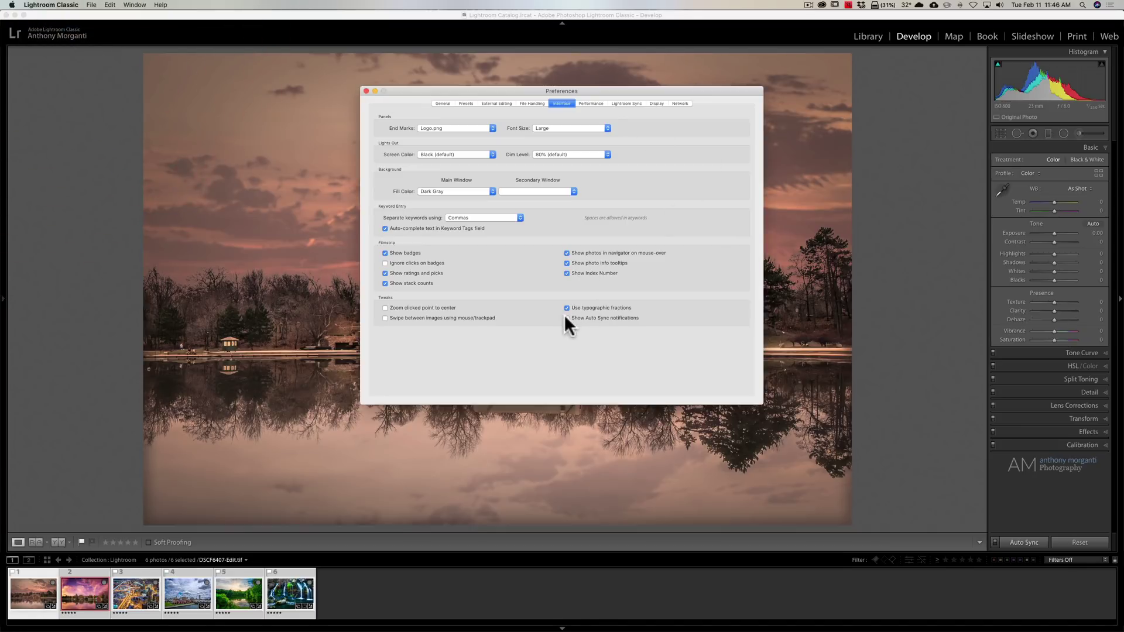
click(565, 316)
click(365, 90)
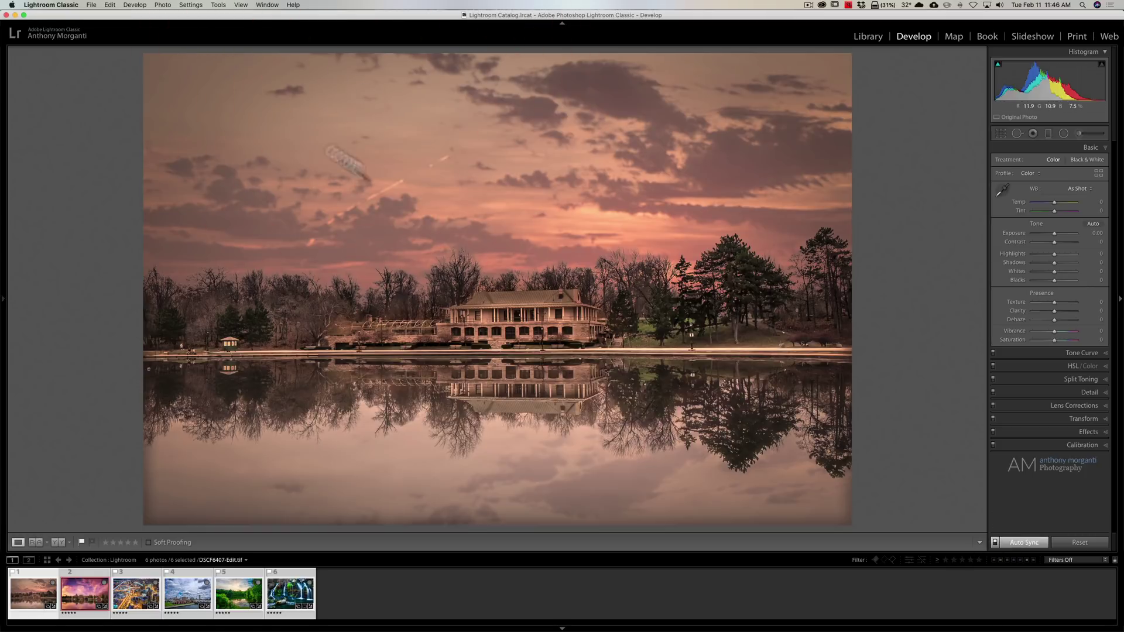
Check the Enable Auto Sync setting, and switch Auto Sync off and on repeatedly, leaving it off.
click(192, 4)
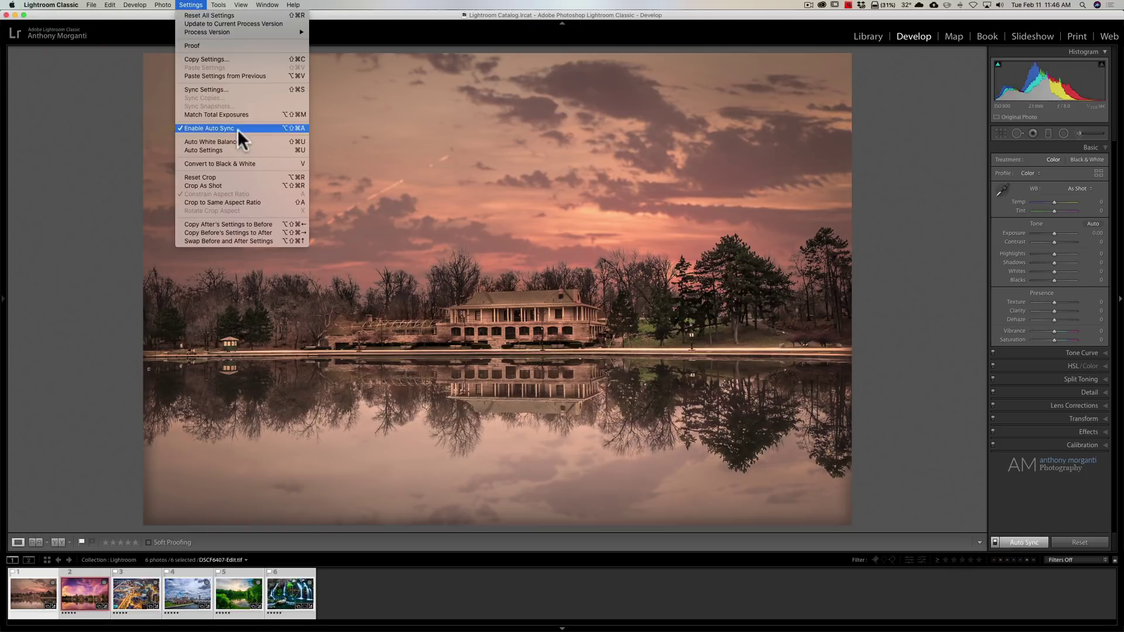
click(199, 4)
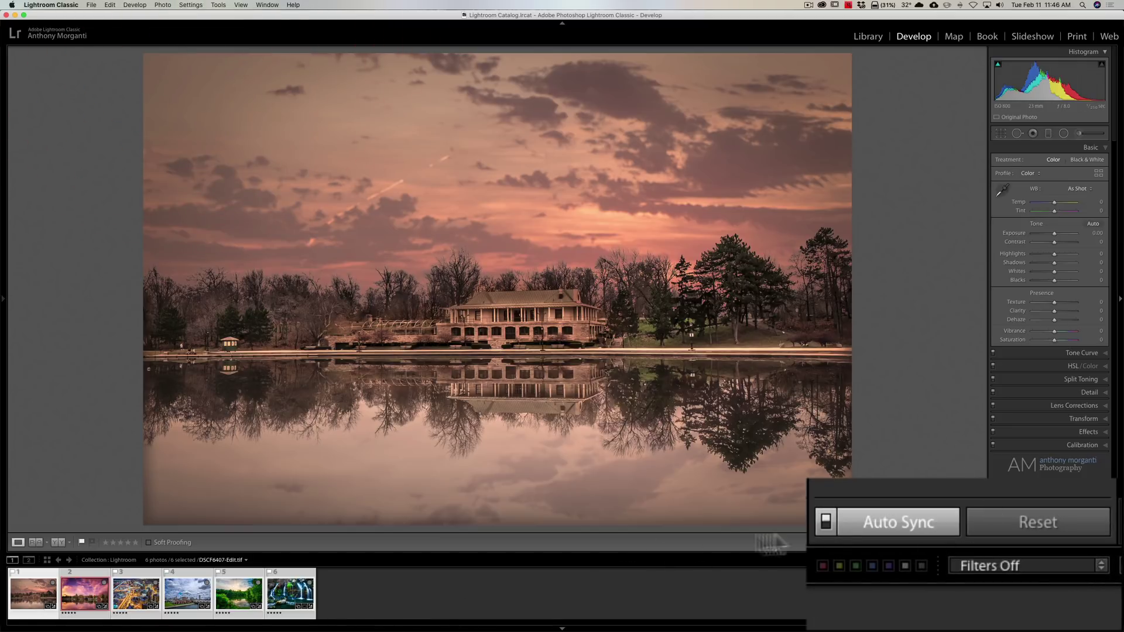
click(826, 520)
click(826, 521)
click(826, 521)
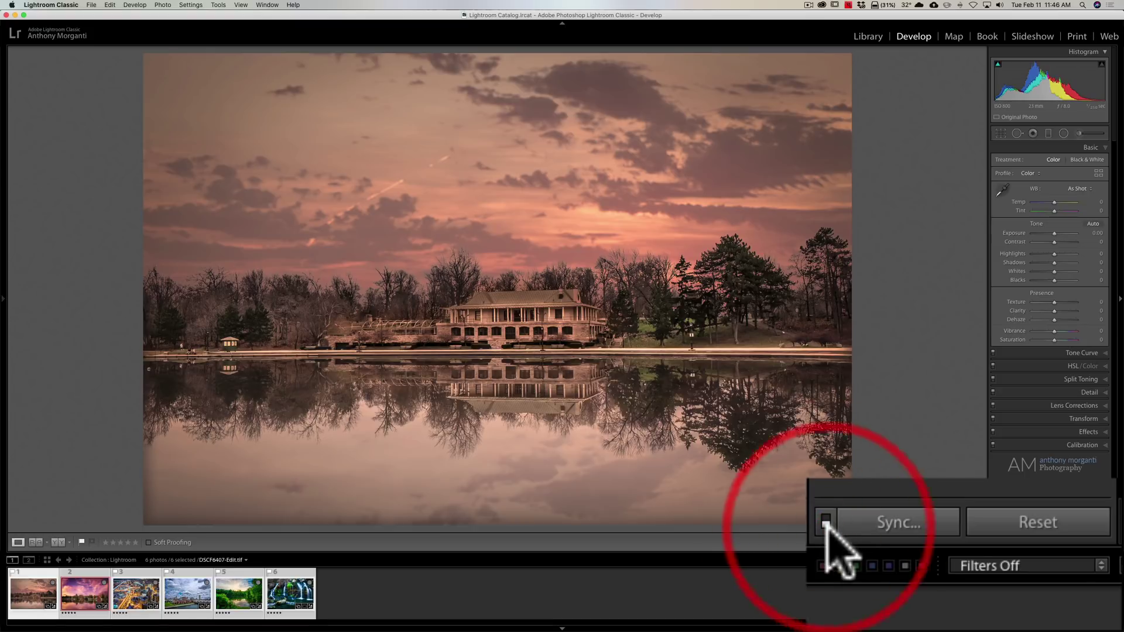
click(826, 521)
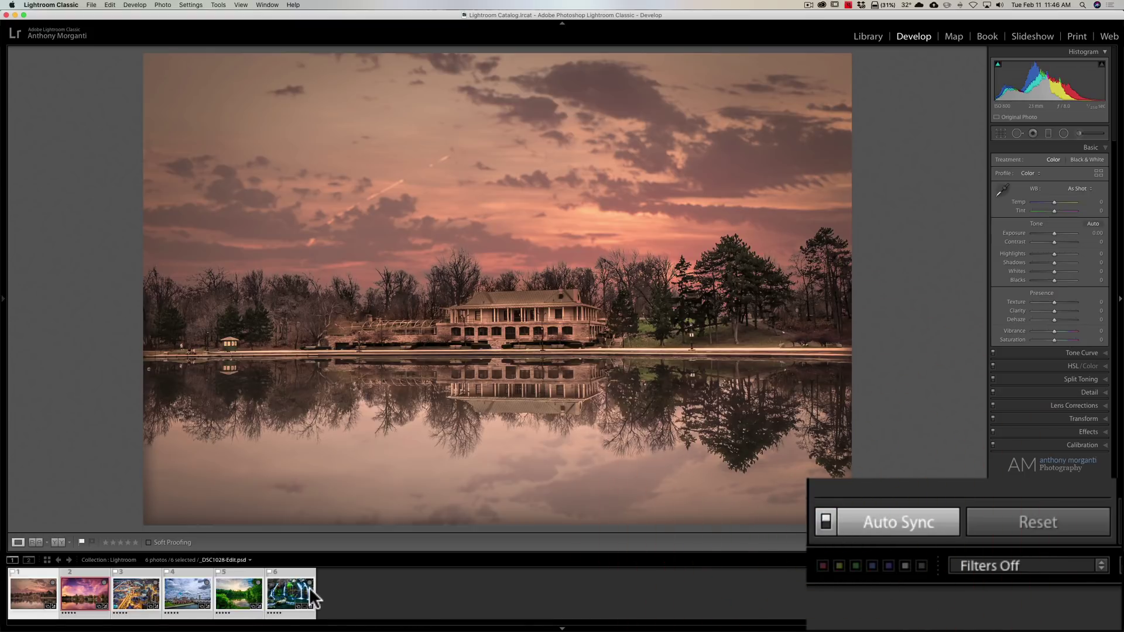
click(995, 542)
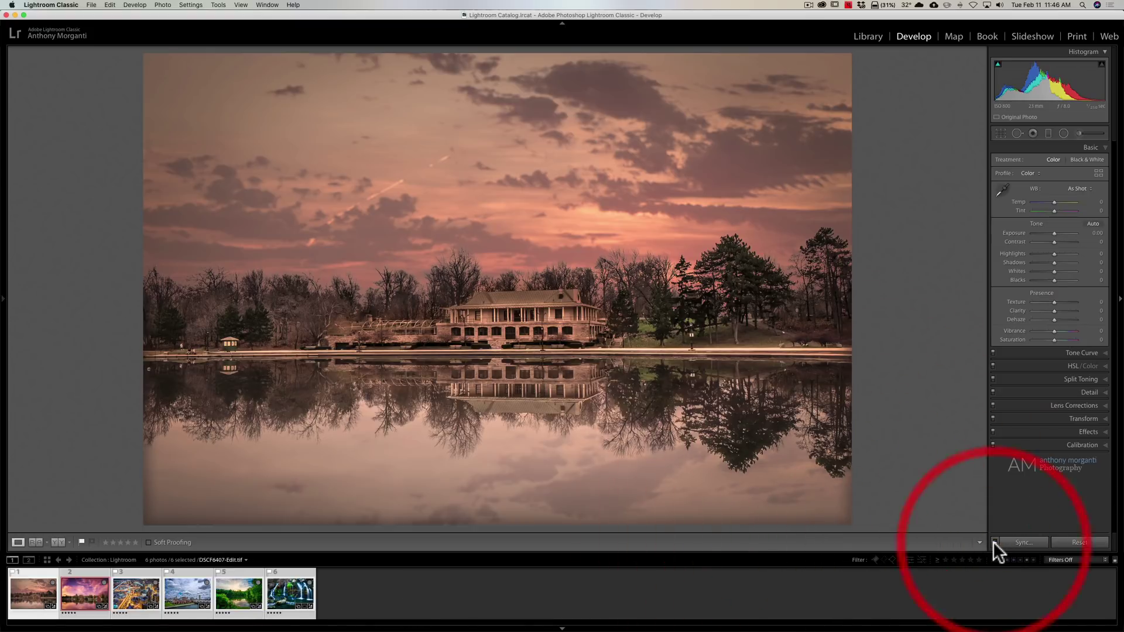
Narrow the filmstrip selection to only the first photo and collapse the Basic adjustments.
super+click(192, 600)
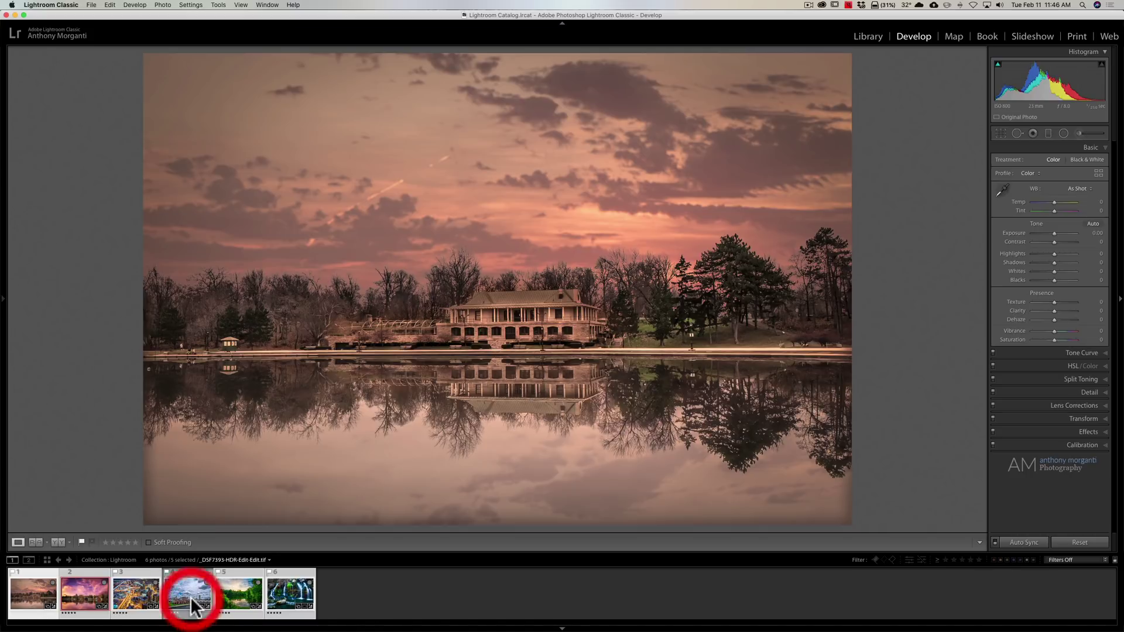
click(34, 594)
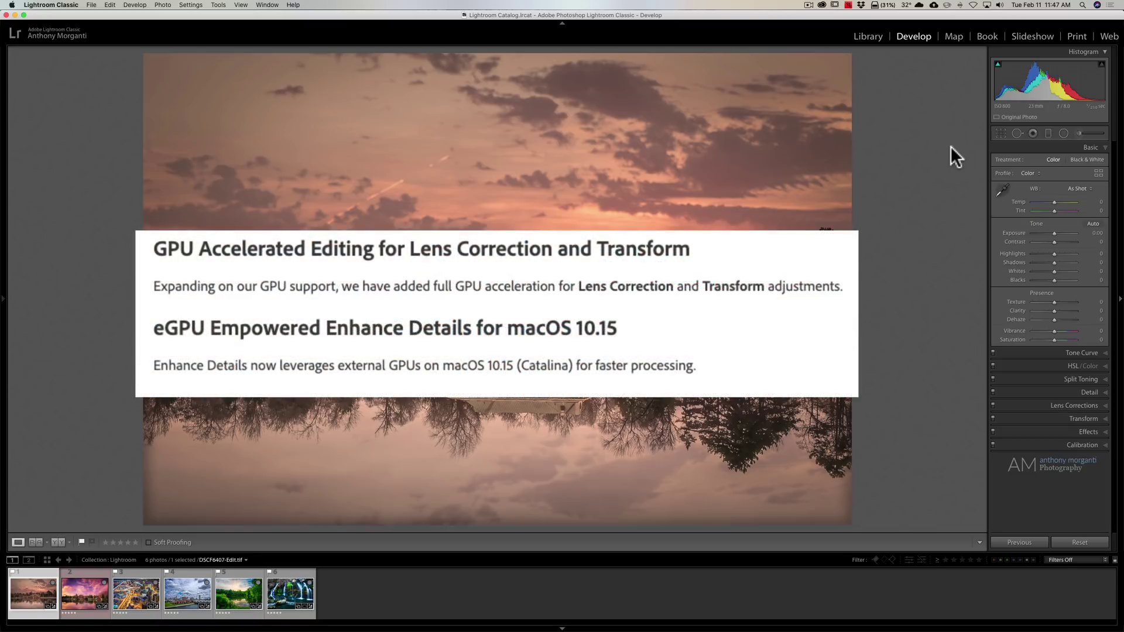
click(1089, 149)
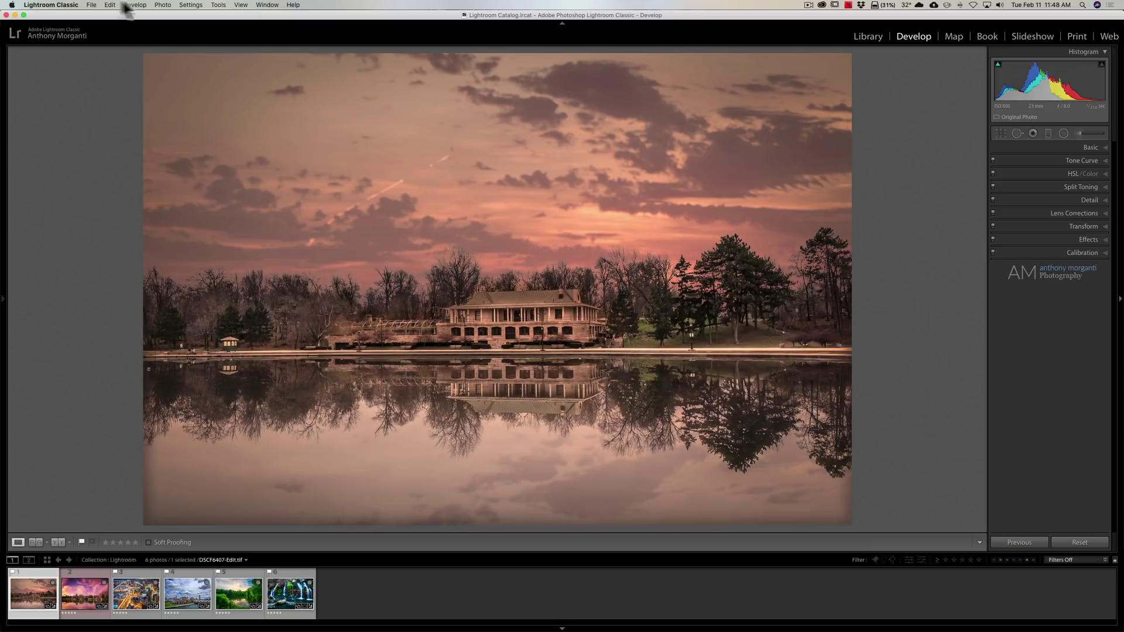
Locate the Enhance Details command for the selected photo without running it.
click(162, 5)
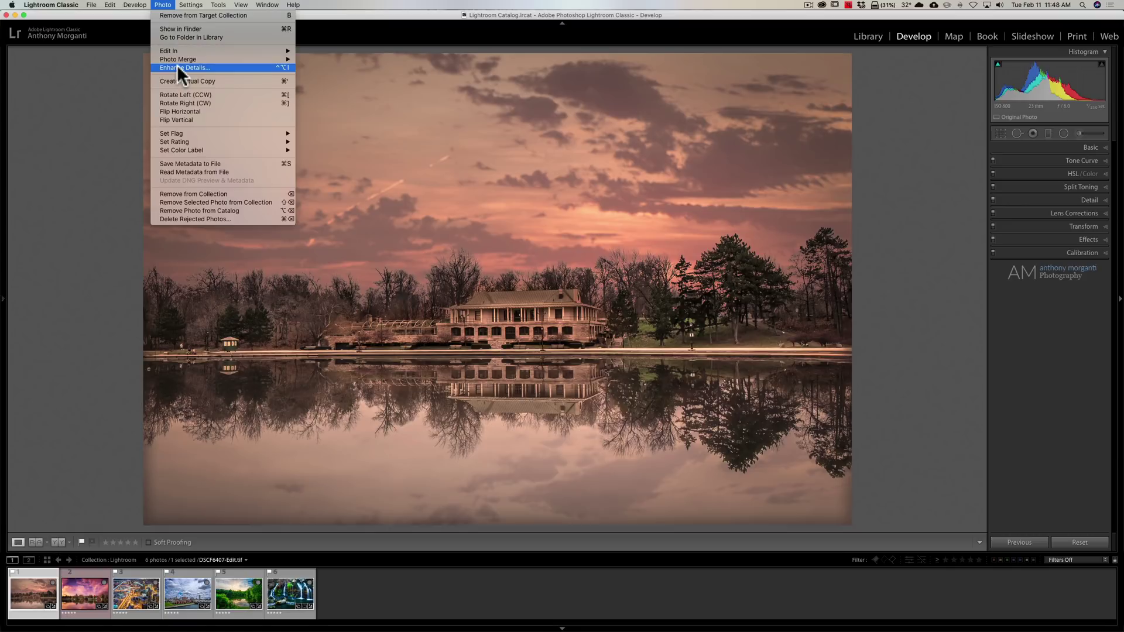
click(371, 22)
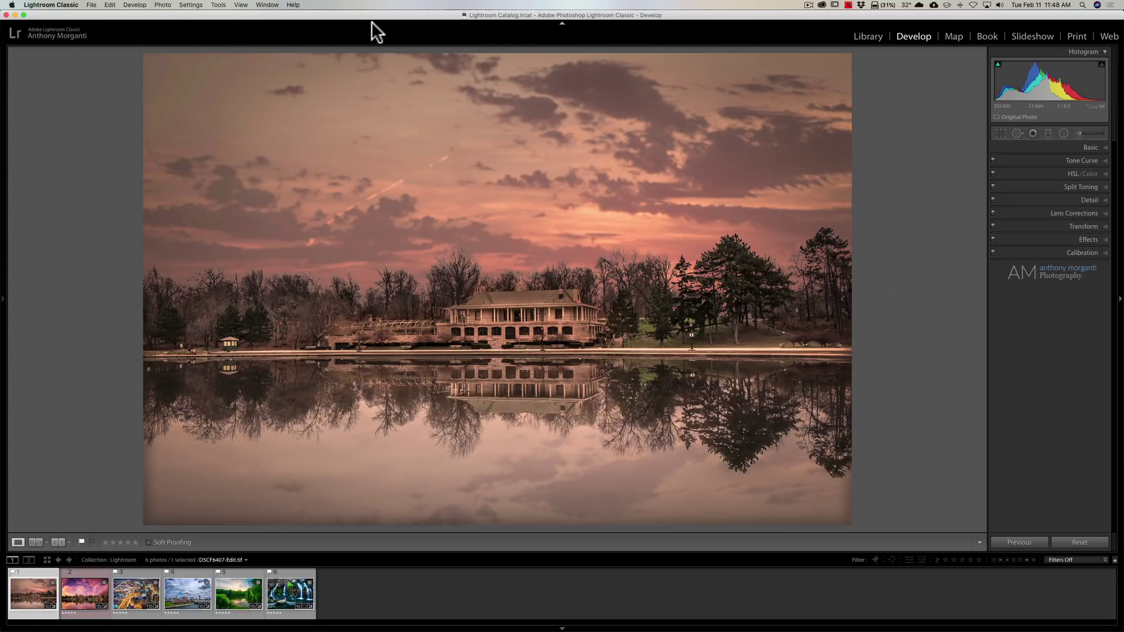